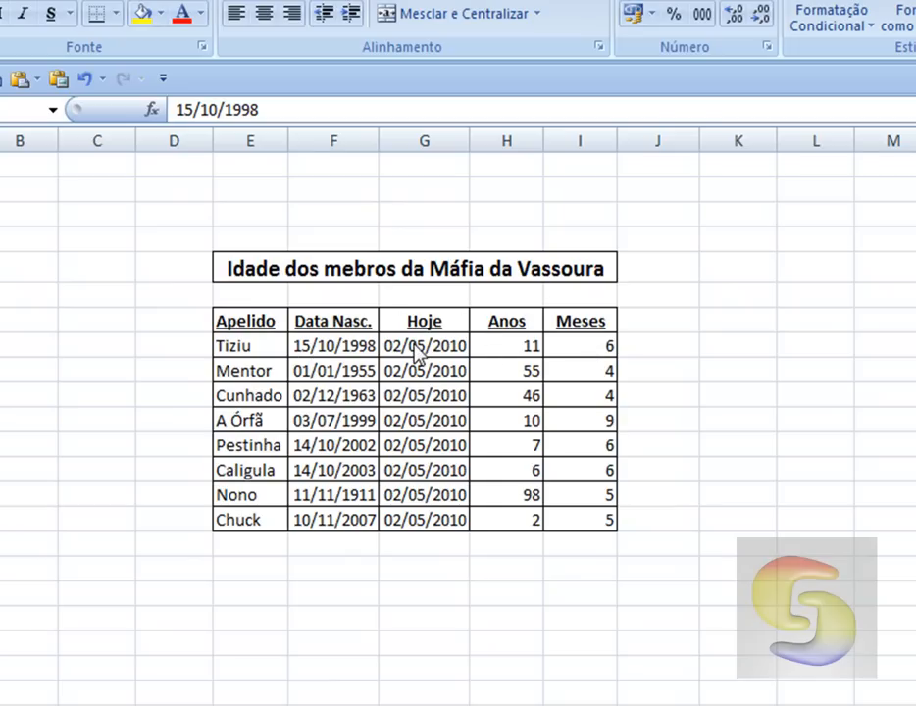
Review the date format types available for the birth date in cell F8, leaving its format as it is.
click(335, 347)
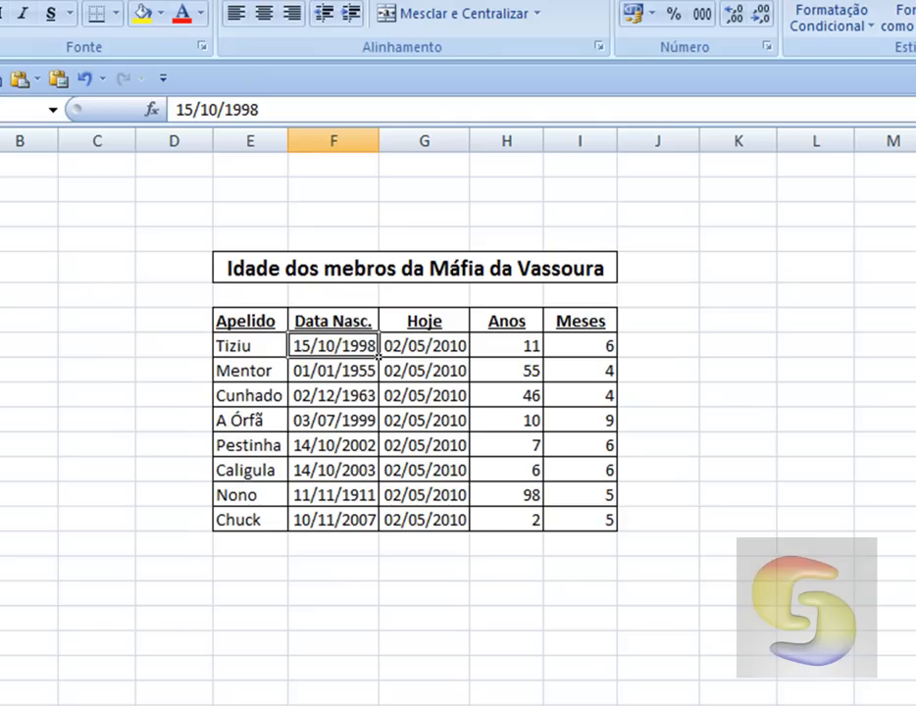
key(ctrl+1)
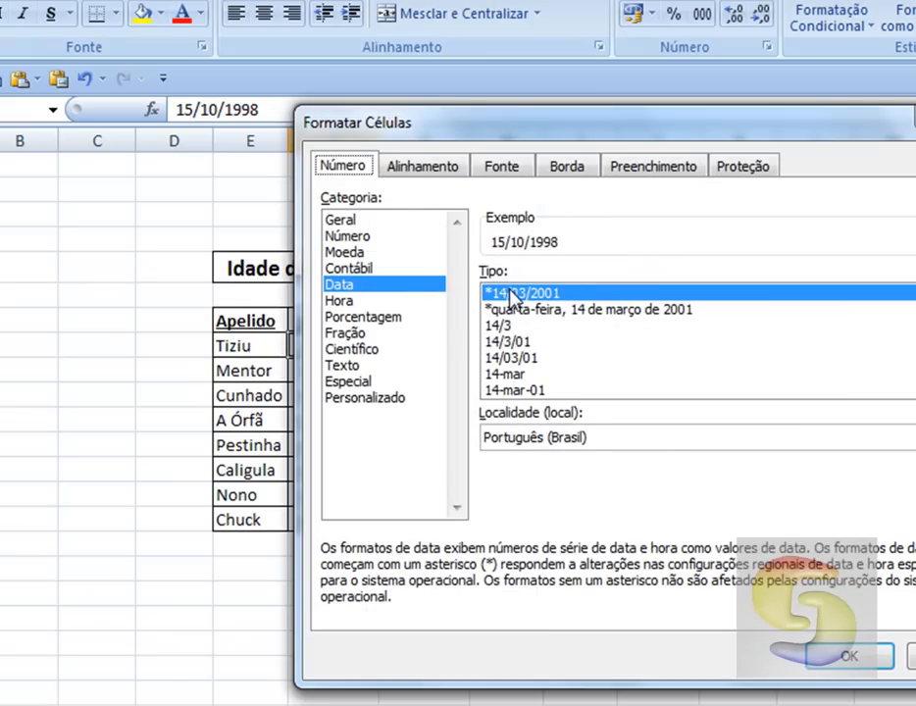
drag(644, 128, 915, 138)
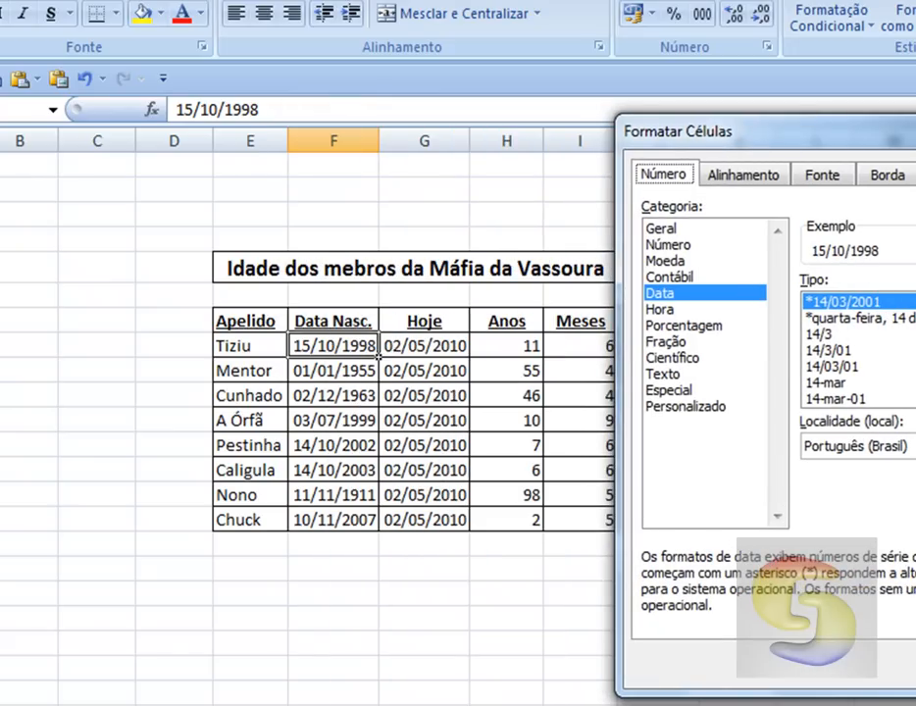
scroll(858, 350, down, 2)
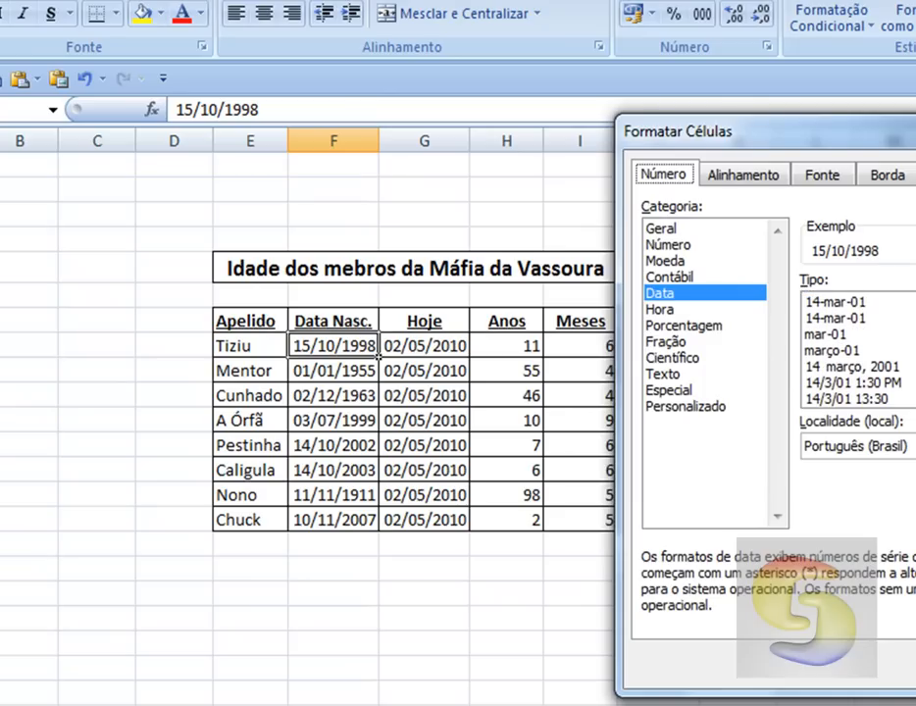
scroll(858, 350, up, 2)
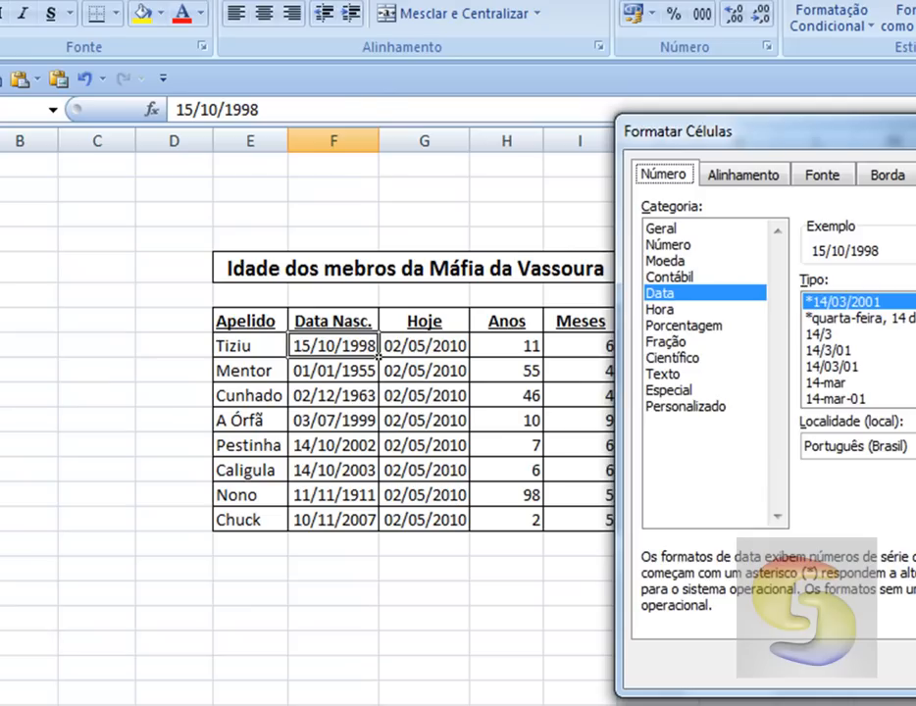
key(Escape)
Examine the birth dates in the Data Nasc. column and the formulas in the Hoje column.
click(336, 370)
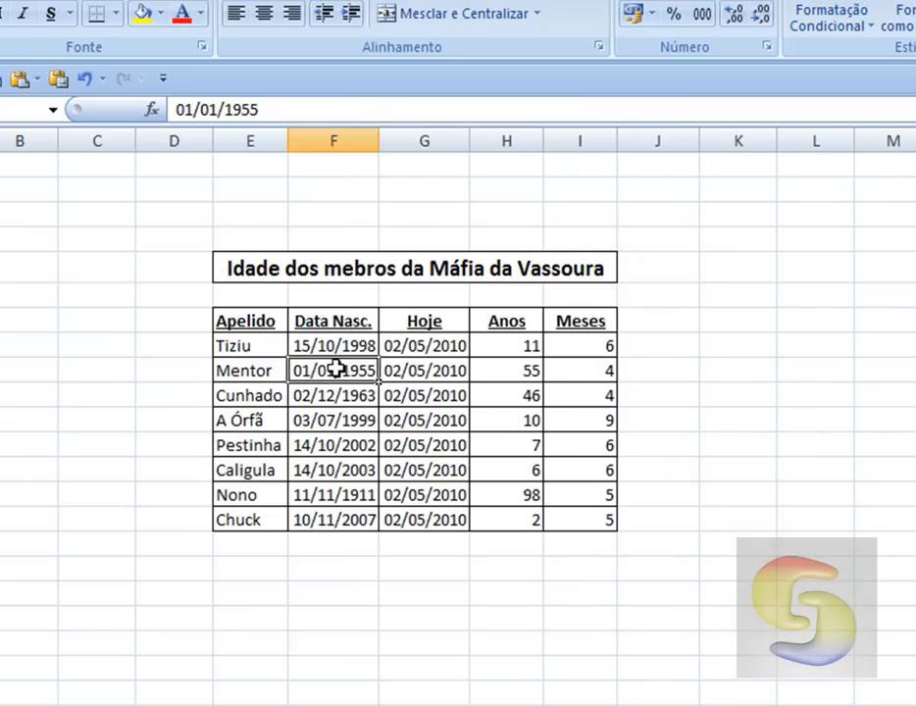
drag(343, 346, 338, 520)
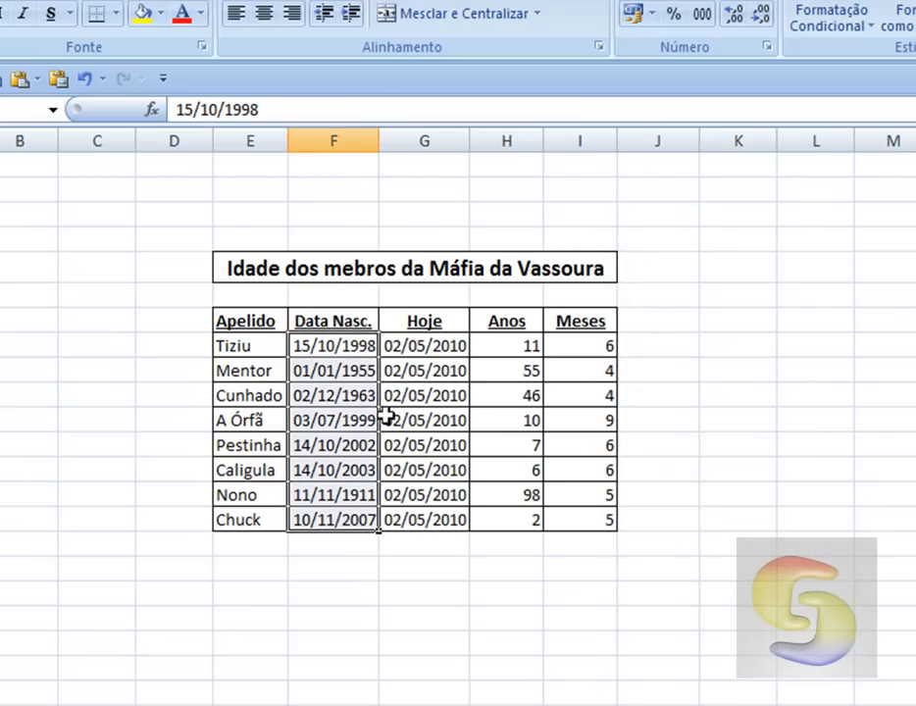
click(421, 343)
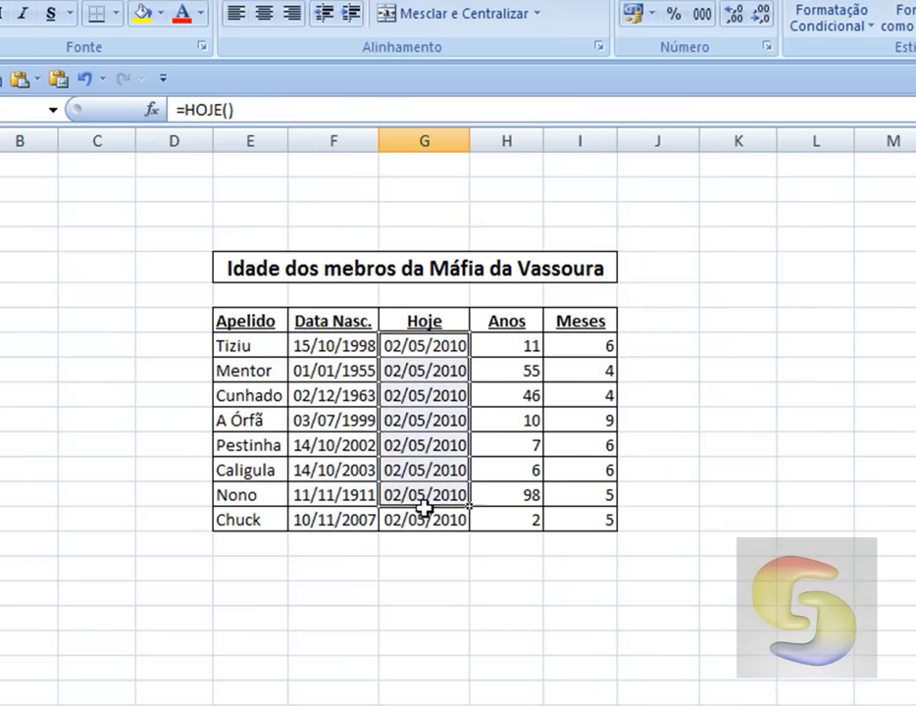
click(329, 341)
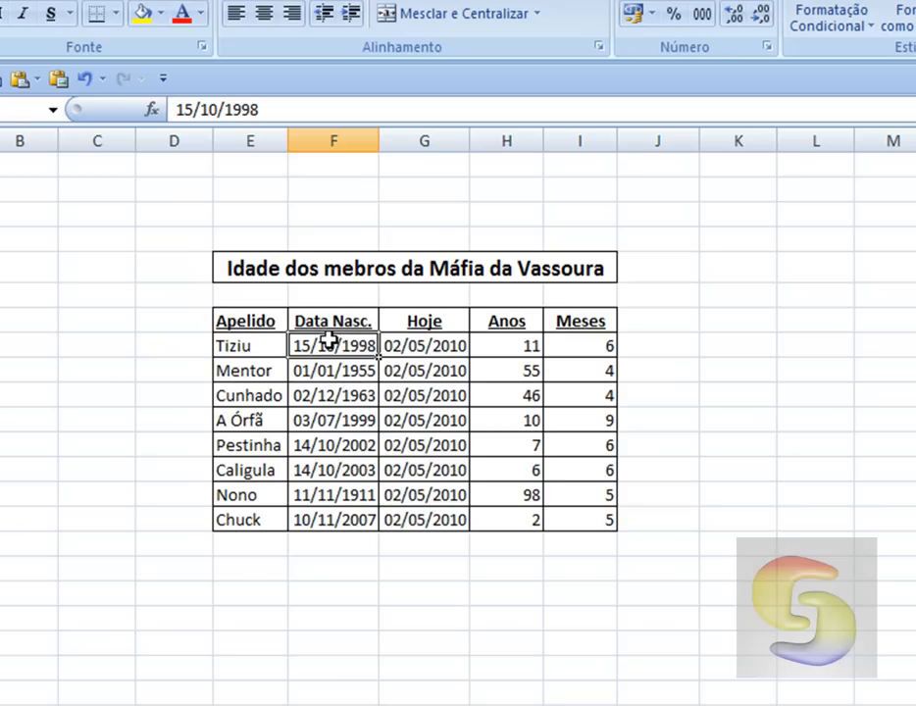
click(429, 352)
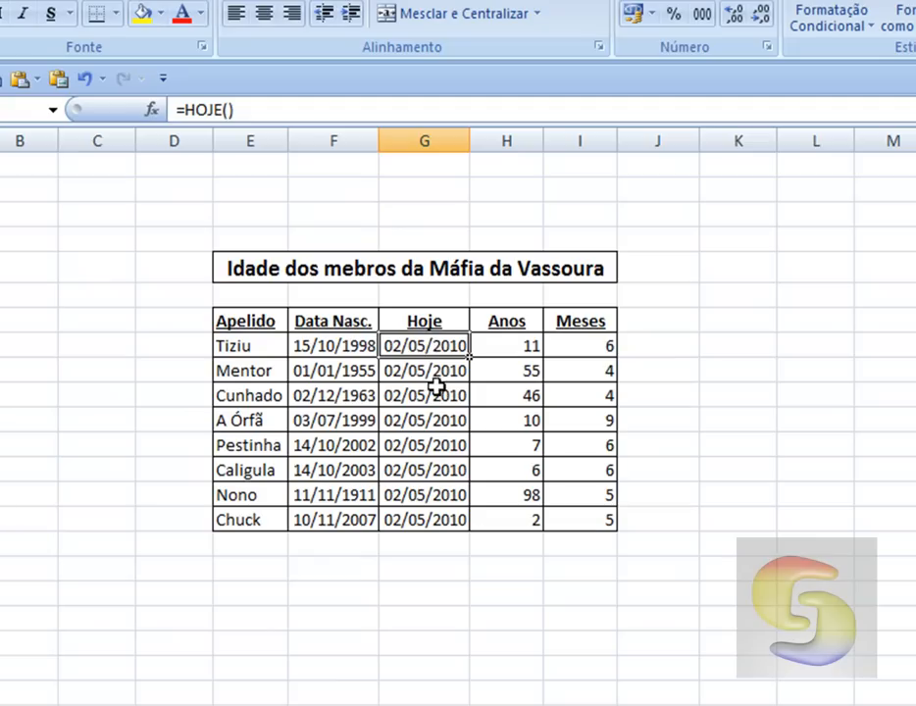
key(Down)
key(Down)
key(Down)
key(Down)
key(Down)
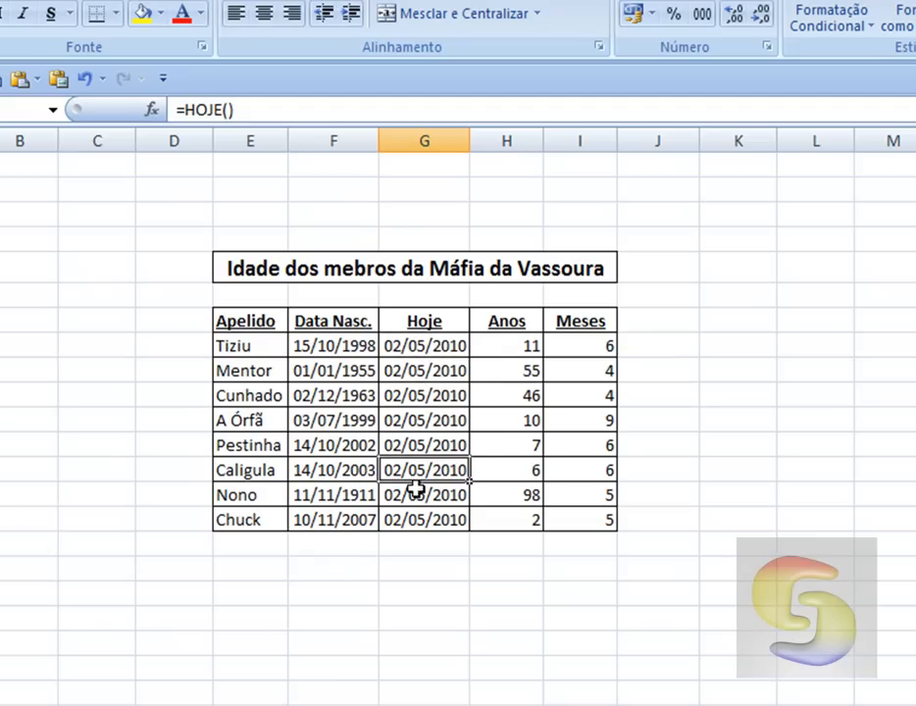
click(419, 517)
click(422, 339)
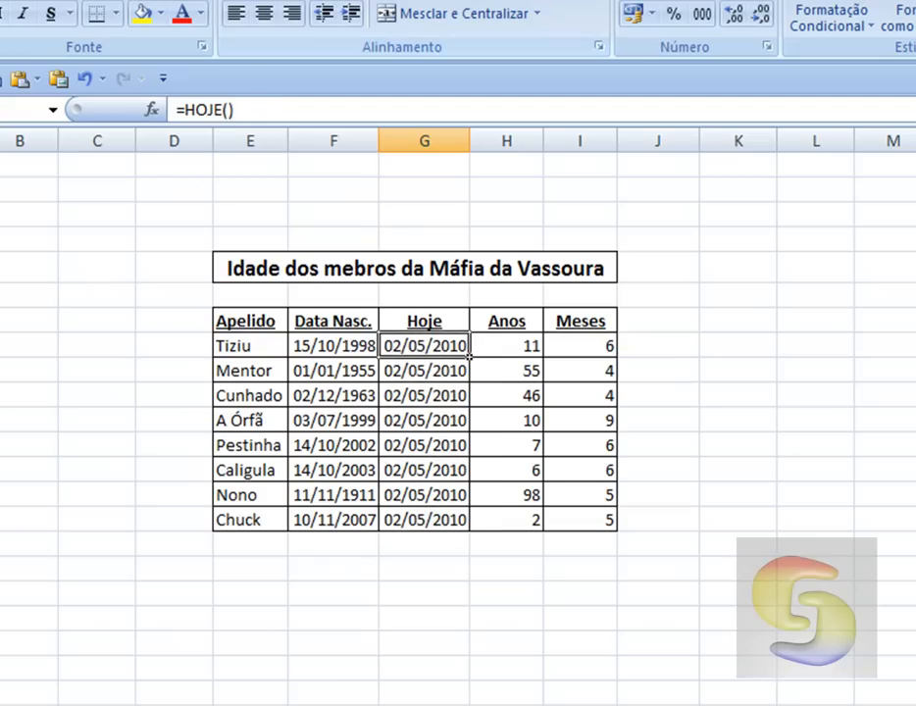
Review the list of date and time functions in the function library.
click(245, 1)
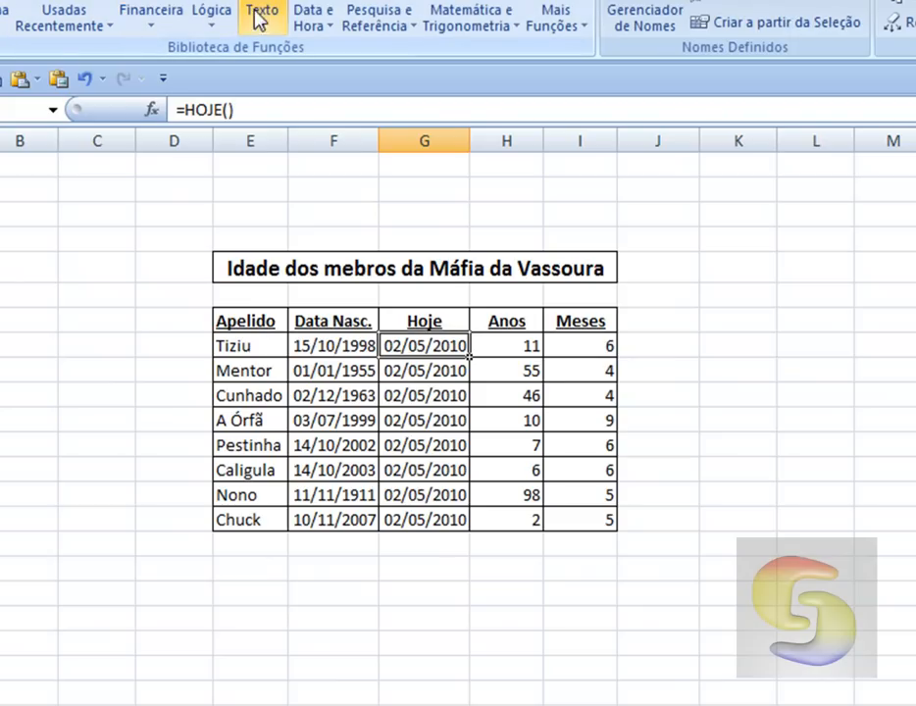
click(323, 27)
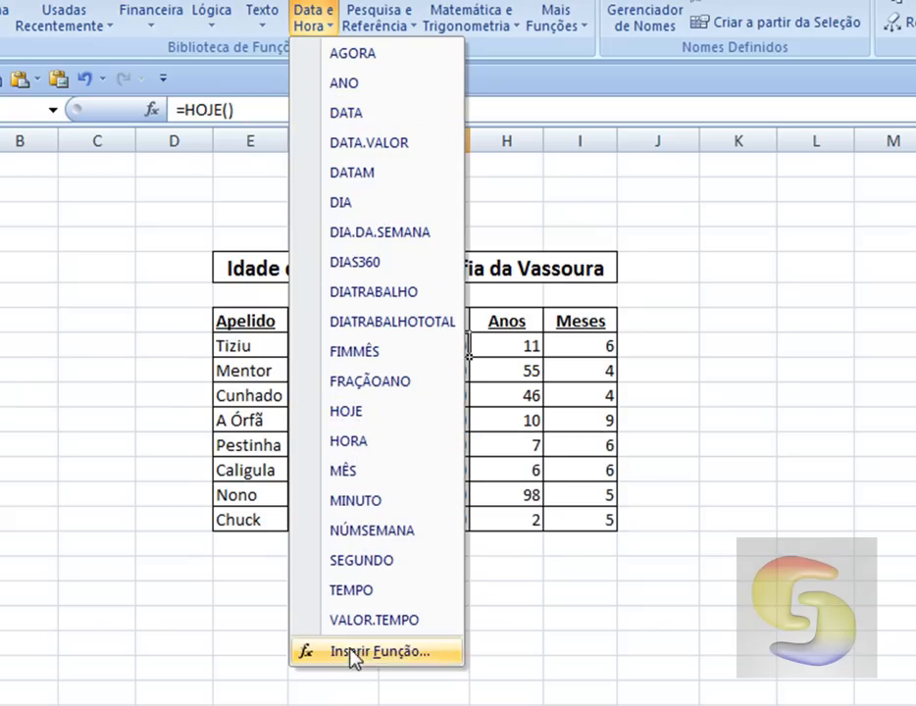
click(754, 220)
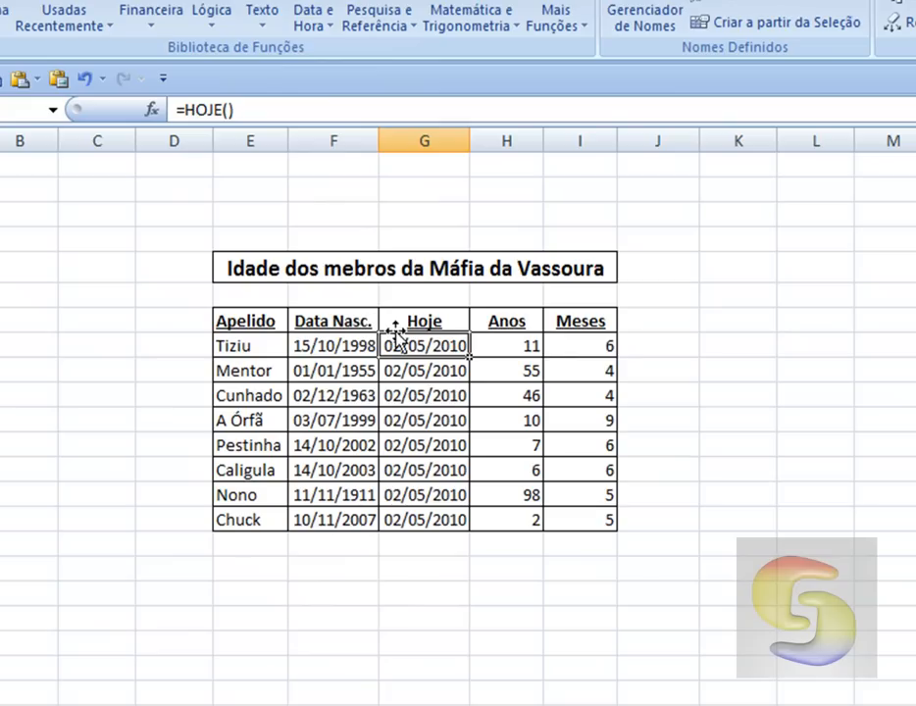
Examine the Anos formula in cell H8 and locate FRAÇÃOANO among the date and time functions.
click(501, 346)
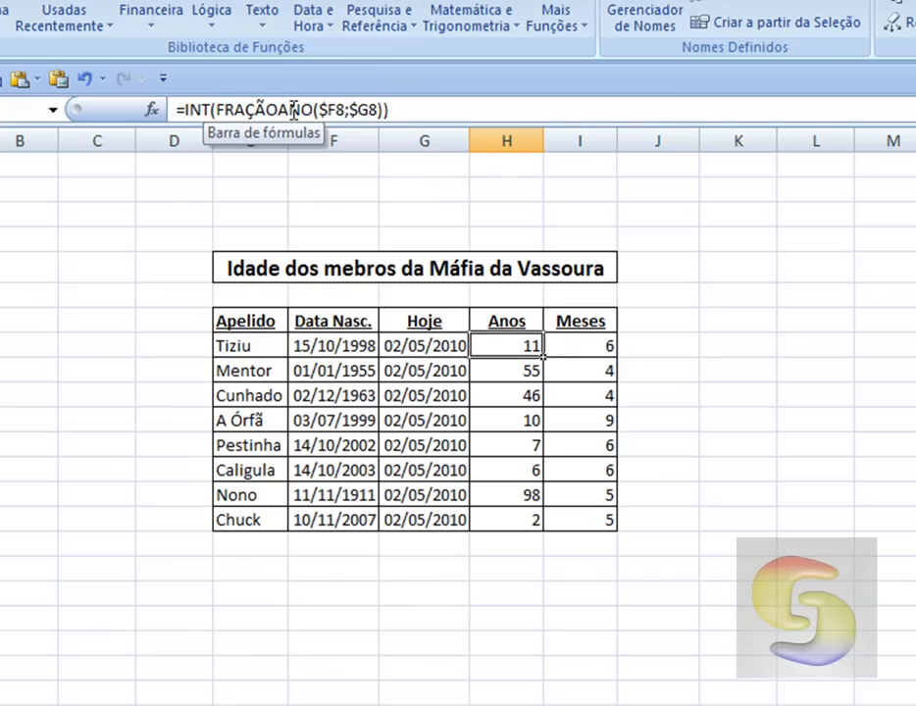
click(328, 30)
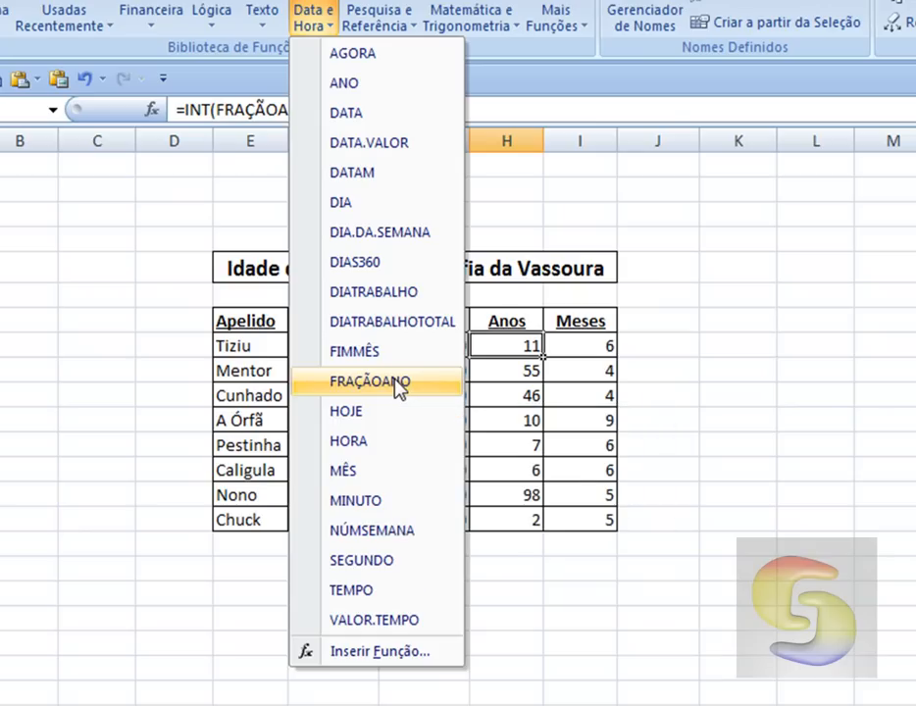
click(750, 313)
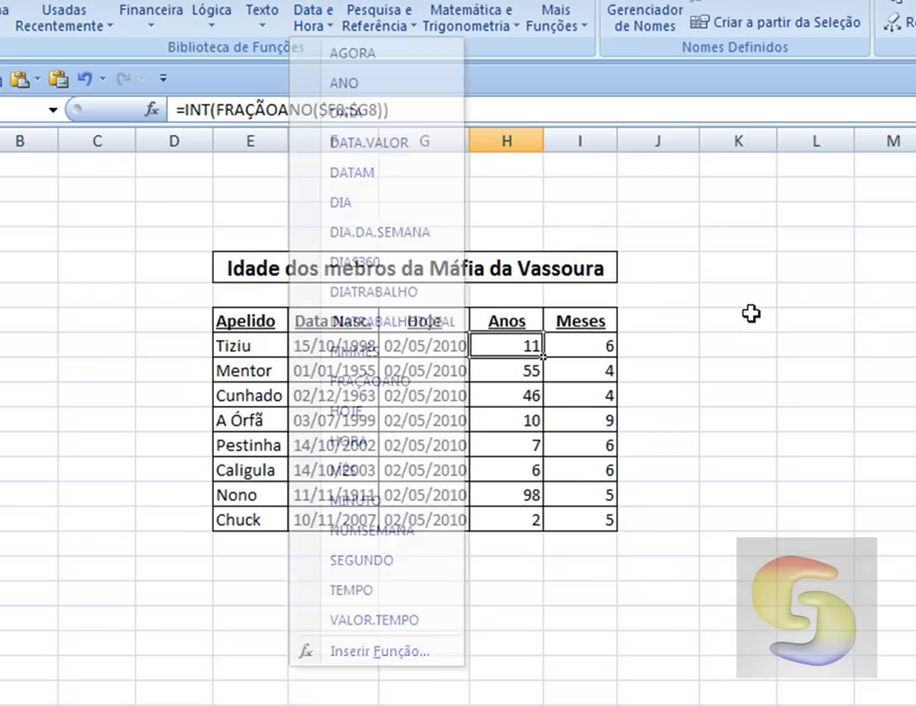
Enter the formula =fraçãoano(F8;G8) in cell K8 and select that cell to inspect it.
click(748, 351)
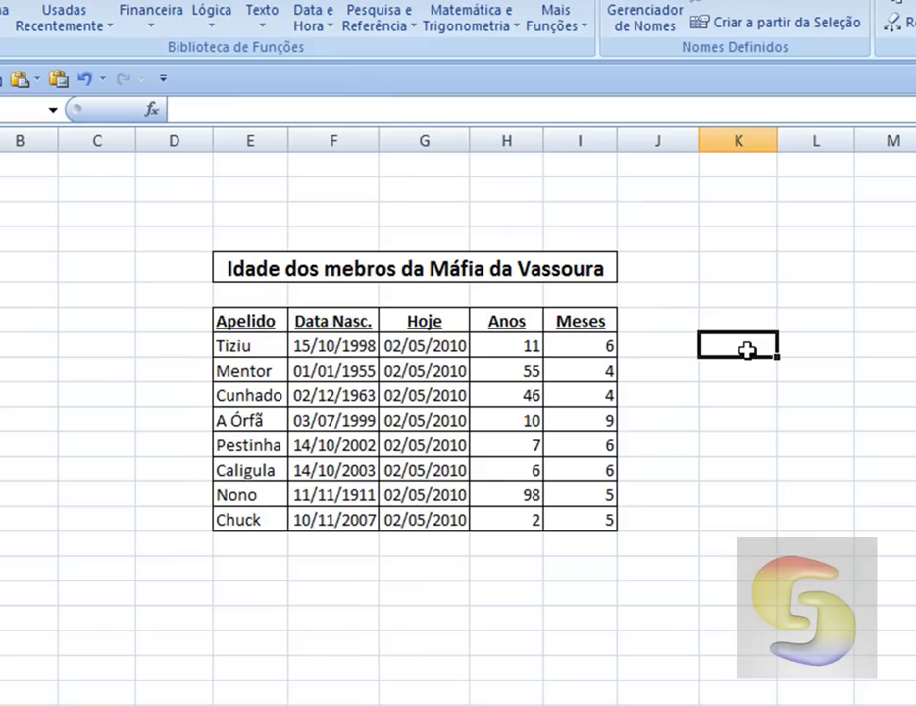
double_click(748, 352)
text(=fraçãoano()
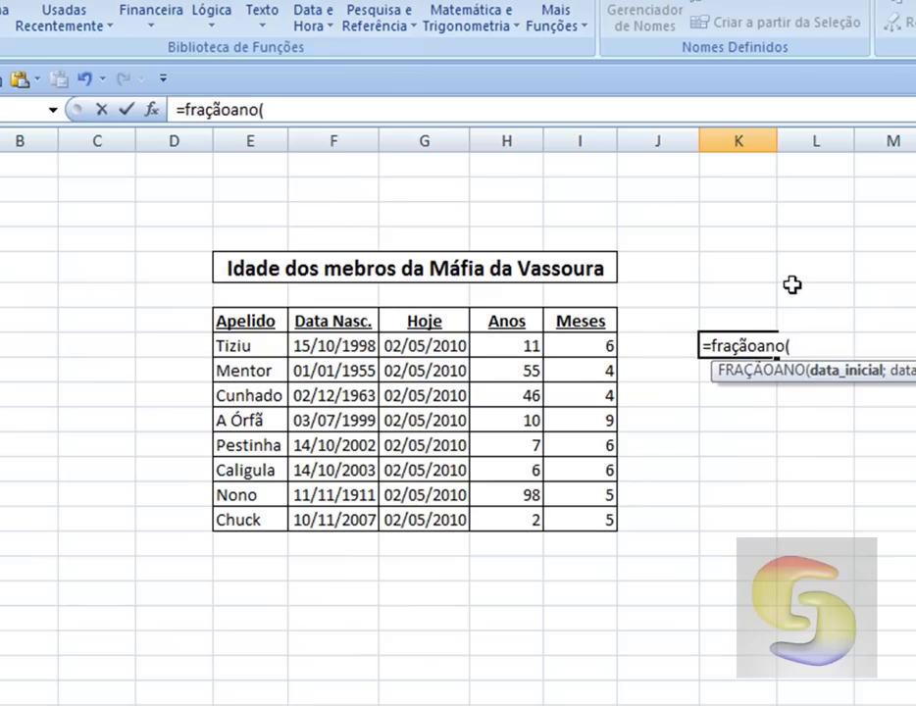
click(312, 351)
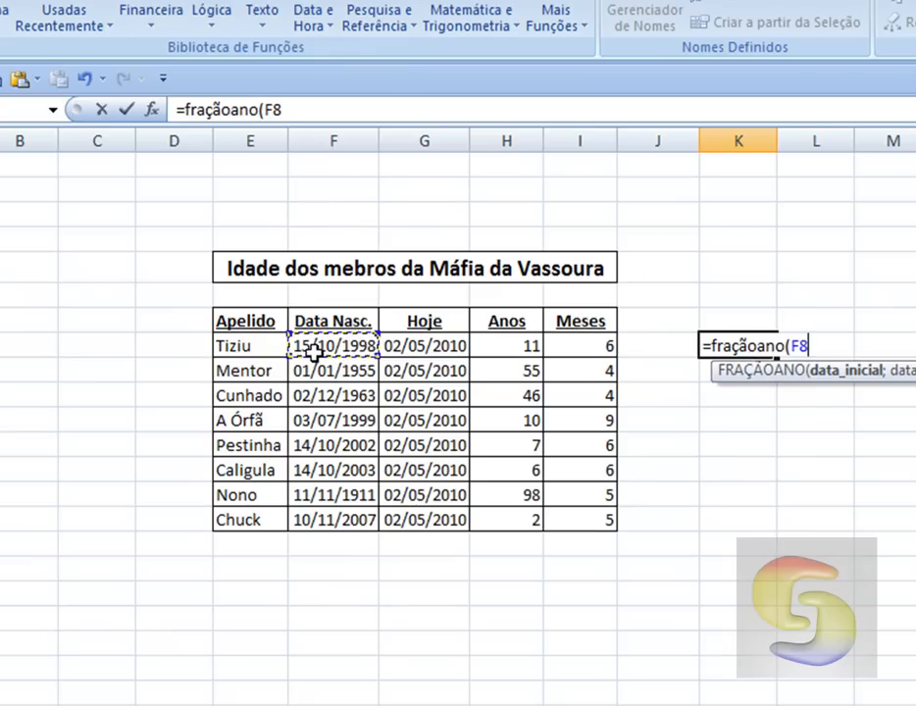
text(;)
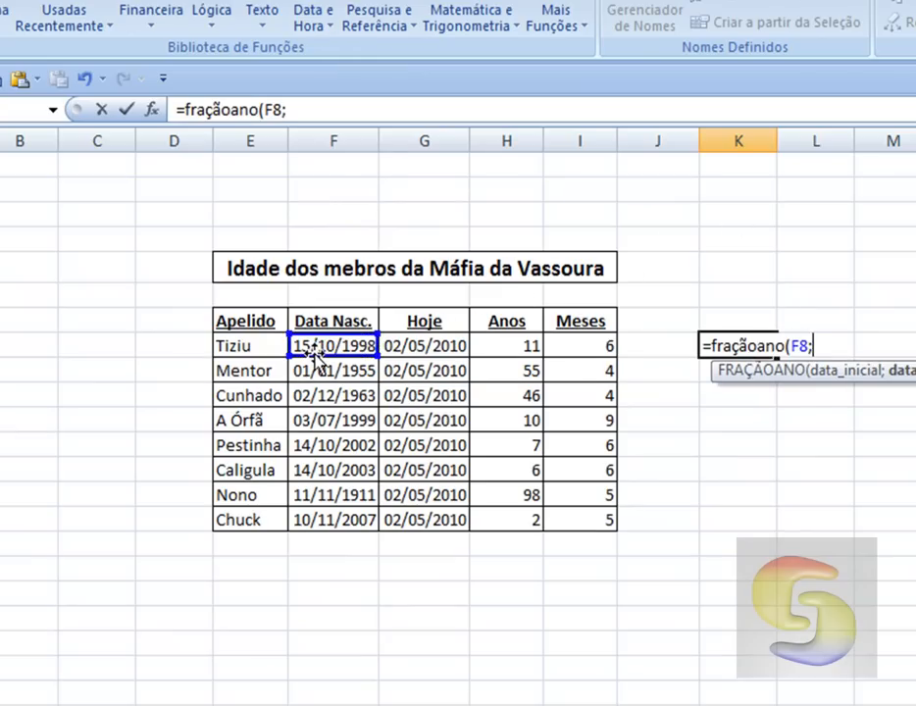
click(419, 347)
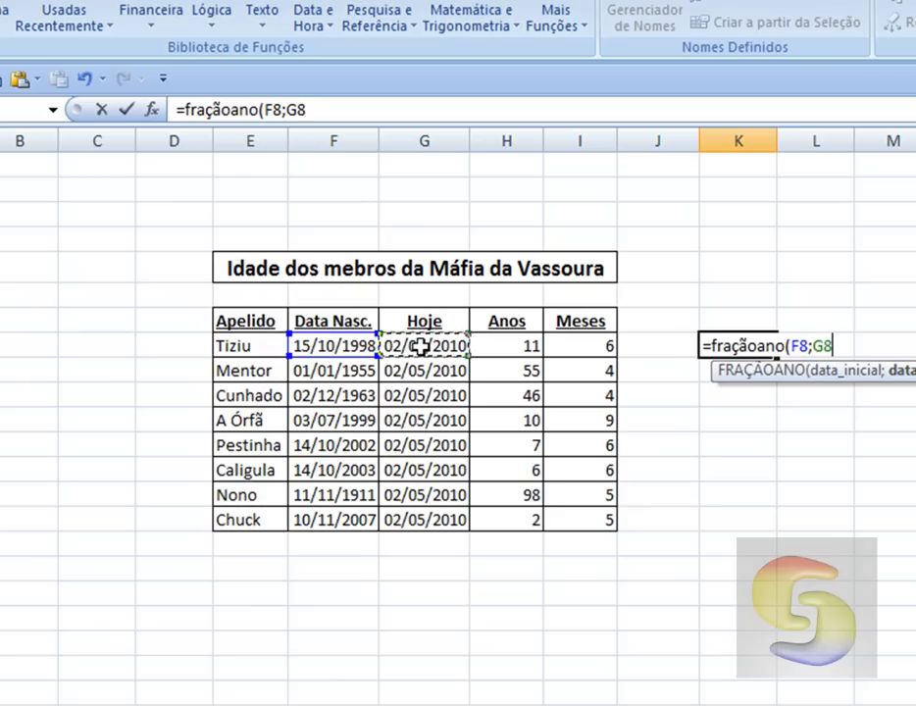
text())
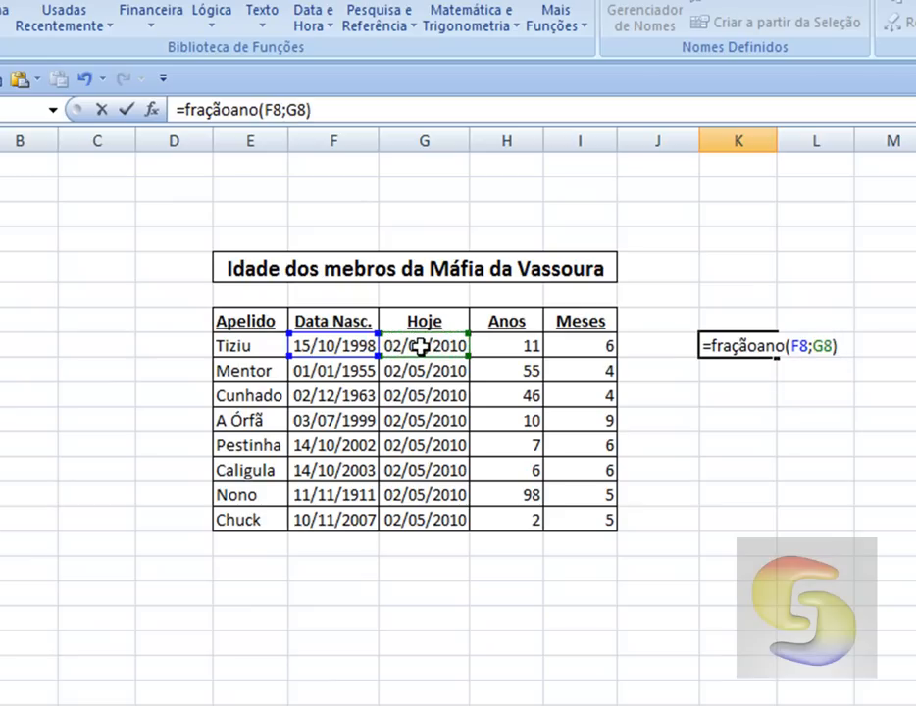
key(Return)
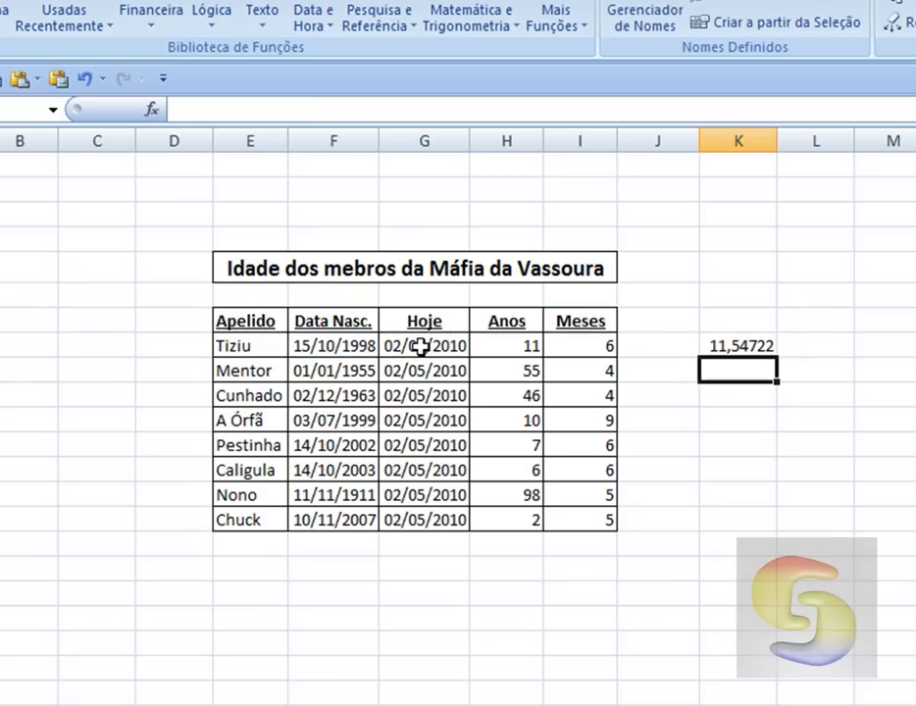
click(733, 346)
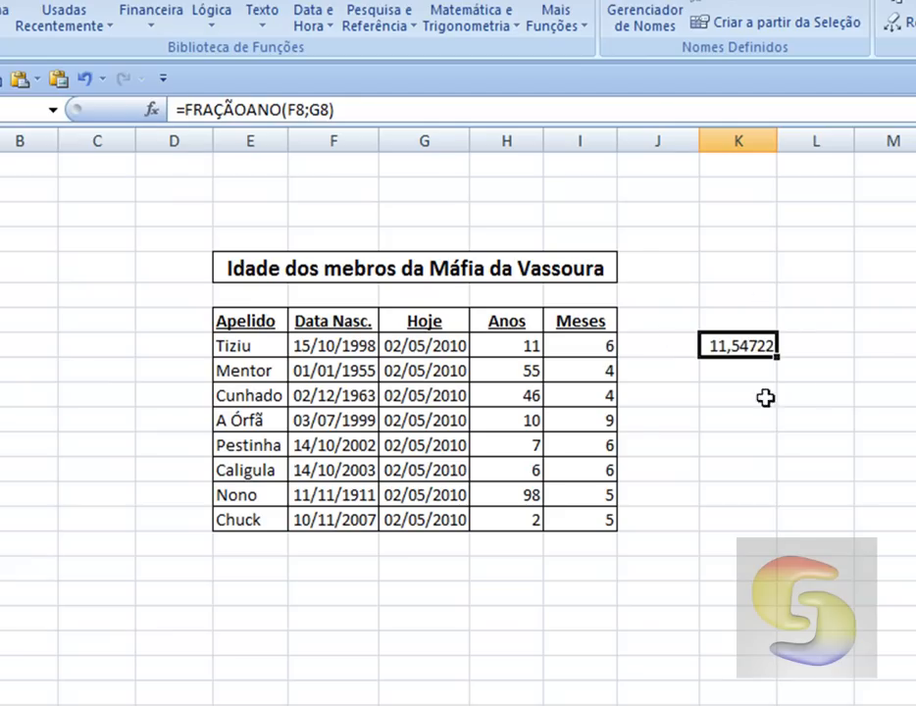
Show the Anos value in cell H8 with three decimal places and return it to no decimals.
click(502, 347)
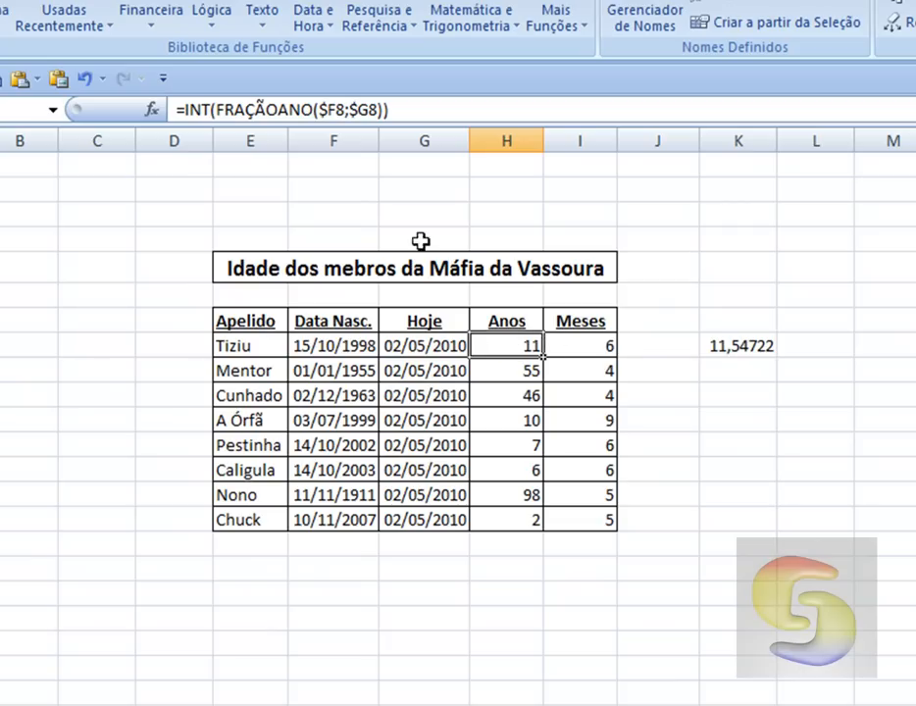
click(2, 2)
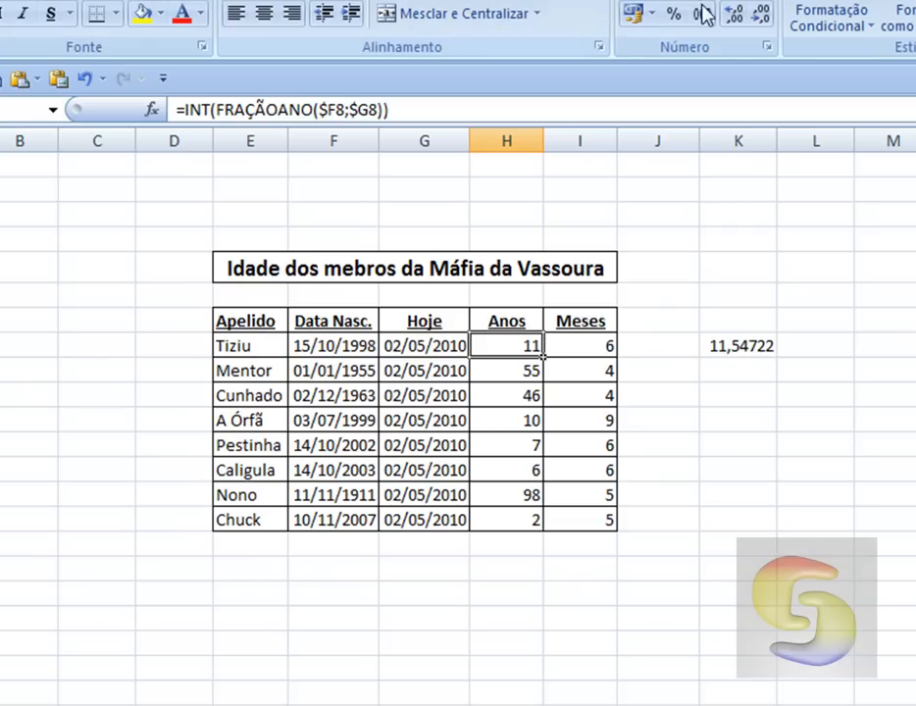
click(737, 16)
click(736, 16)
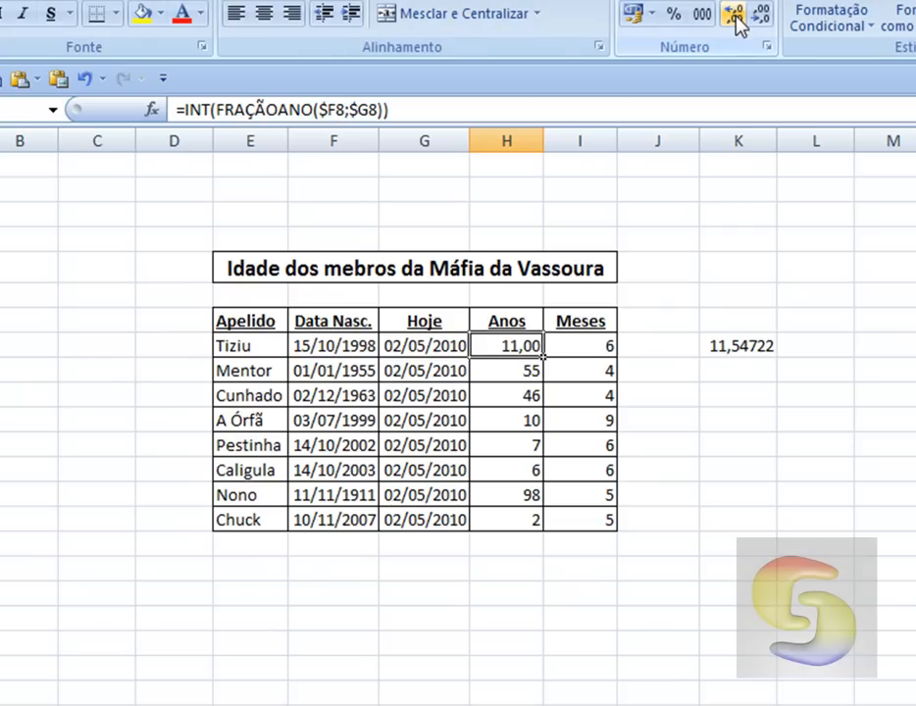
click(736, 17)
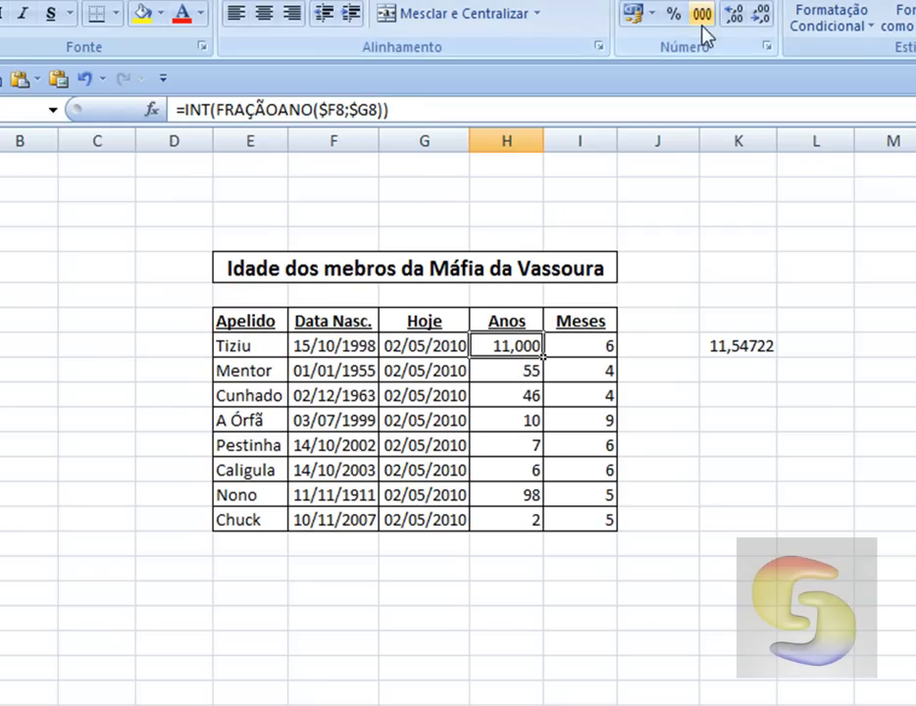
click(761, 17)
click(761, 17)
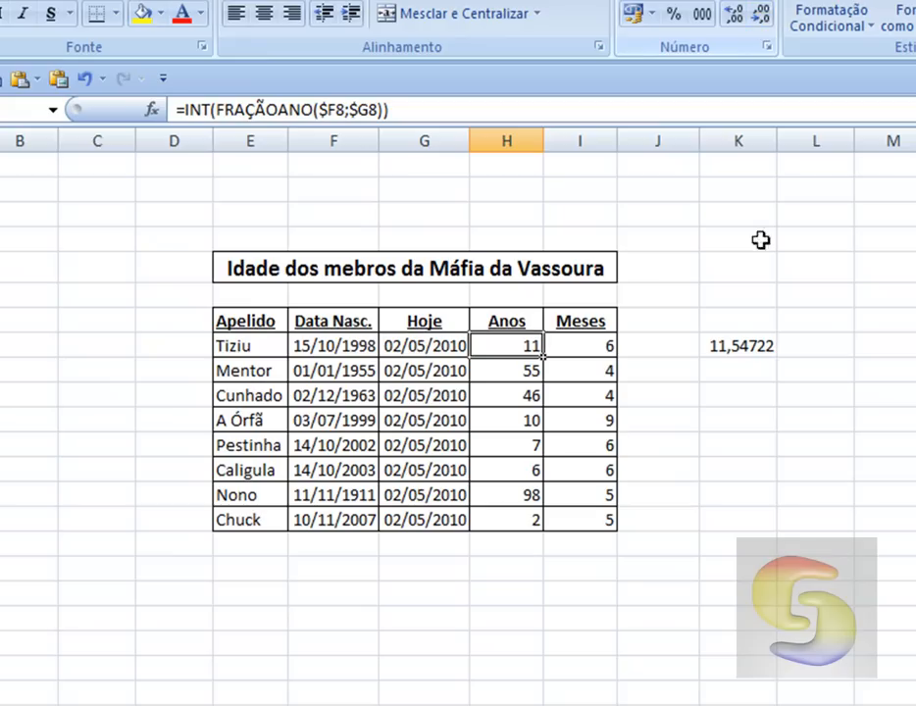
Examine the Meses formula in cell I8 alongside the Anos formula in cell H8.
click(724, 443)
click(564, 346)
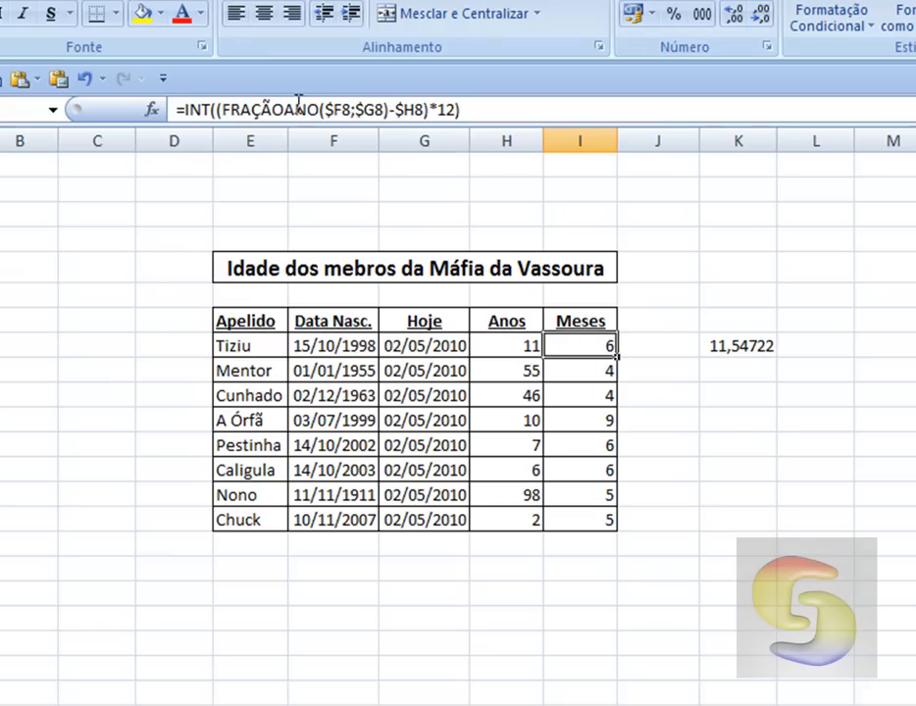
click(528, 345)
click(605, 344)
Extend the test formula in cell K8 to subtract 11 years, making it =FRAÇÃOANO(F8;G8)-11.
click(733, 349)
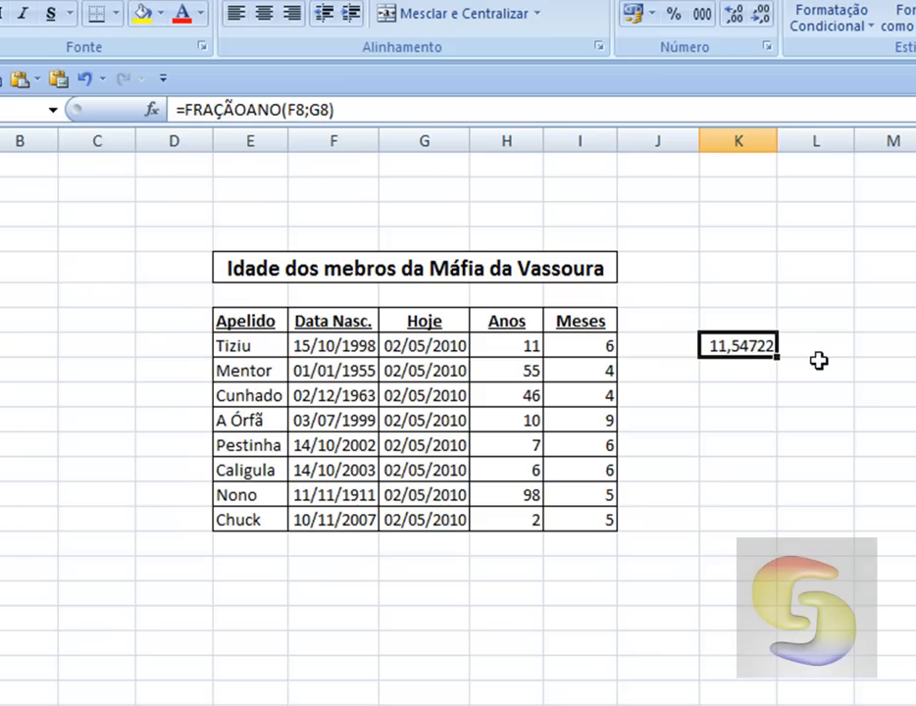
click(342, 108)
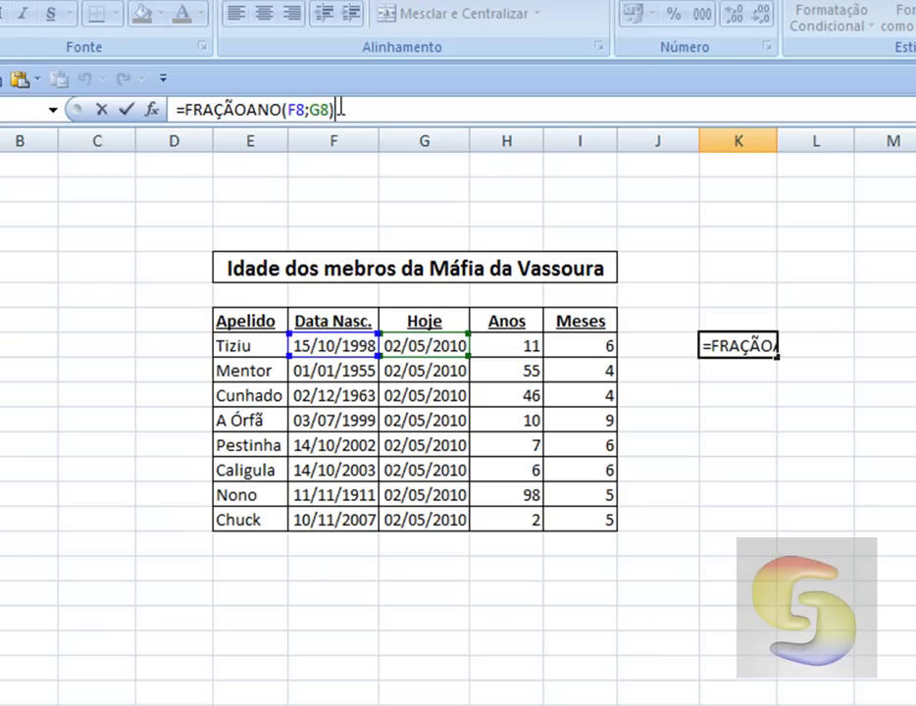
text(-)
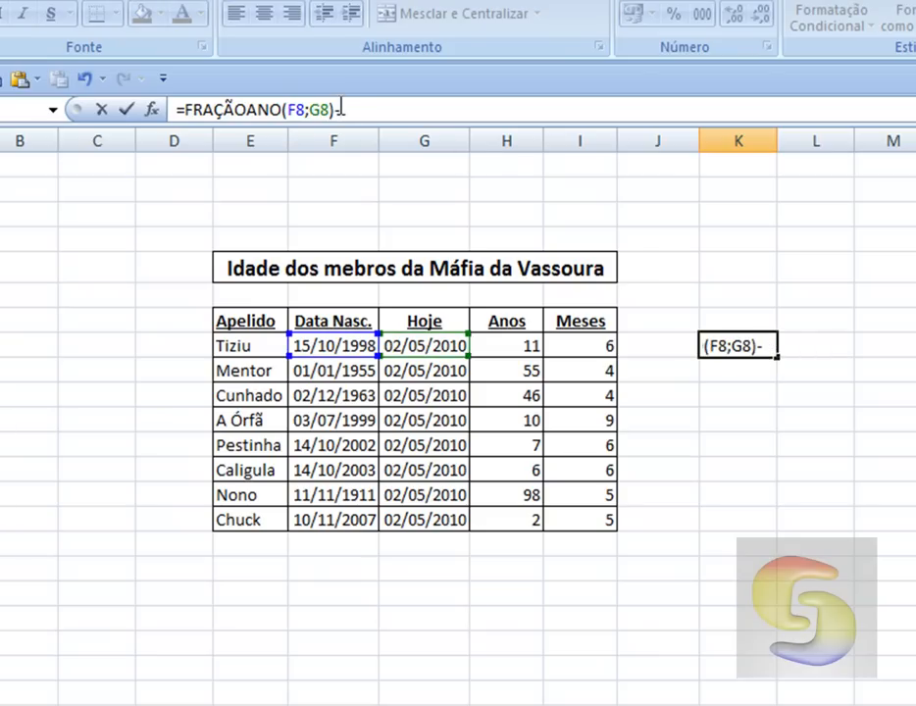
text(I1)
key(Return)
key(Up)
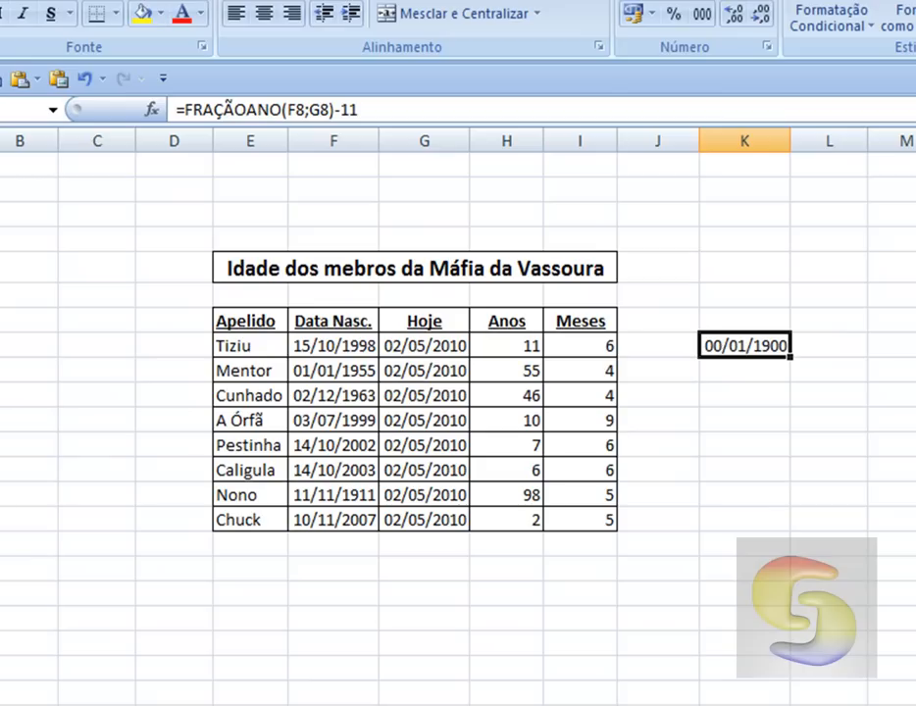
Format cell K8 with the Número category and show its value with five decimal places.
key(ctrl+1)
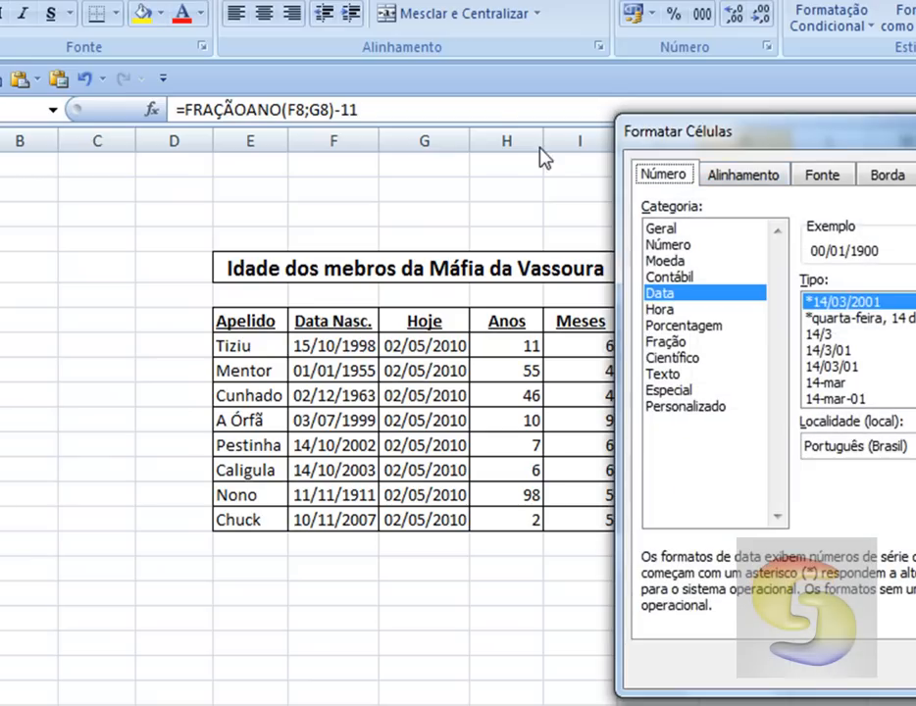
click(667, 245)
key(Return)
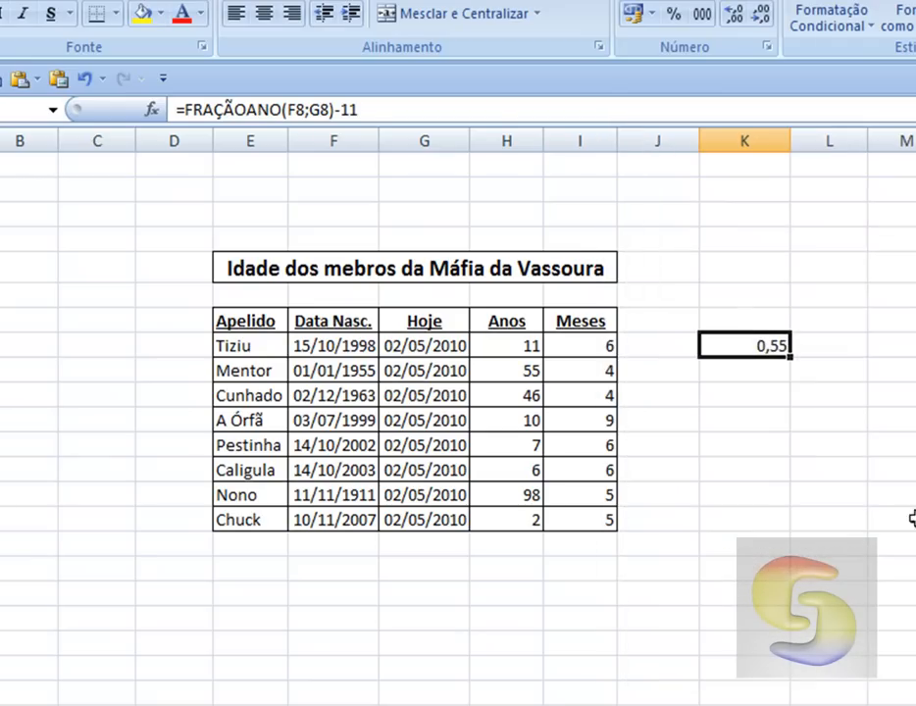
click(754, 368)
click(745, 337)
click(734, 14)
click(733, 14)
click(733, 15)
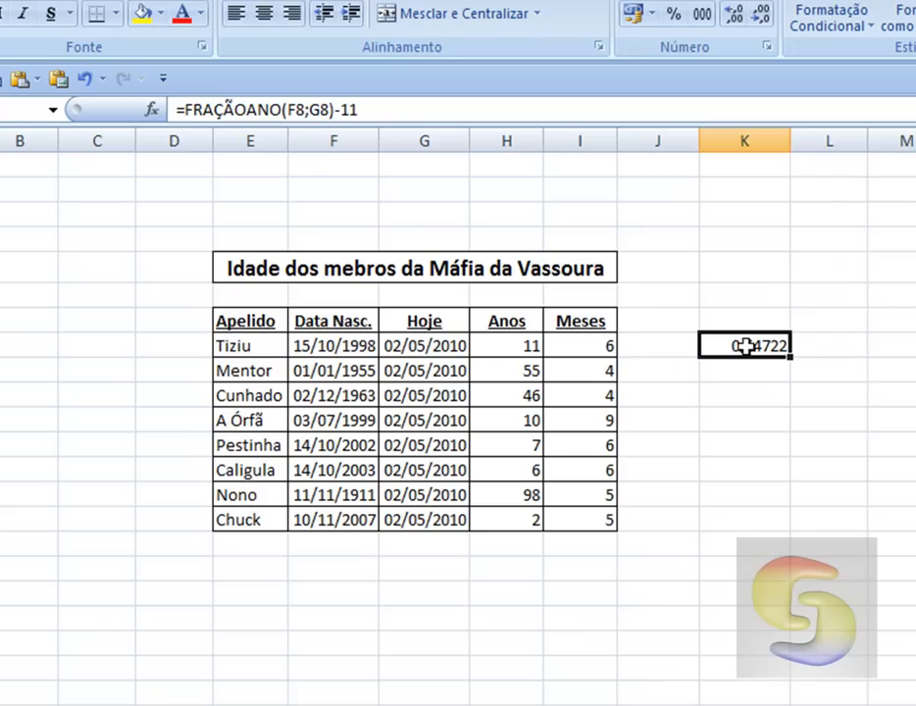
Enclose the subtraction in cell K8 in parentheses so the formula reads =(FRAÇÃOANO(F8;G8)-11).
click(364, 99)
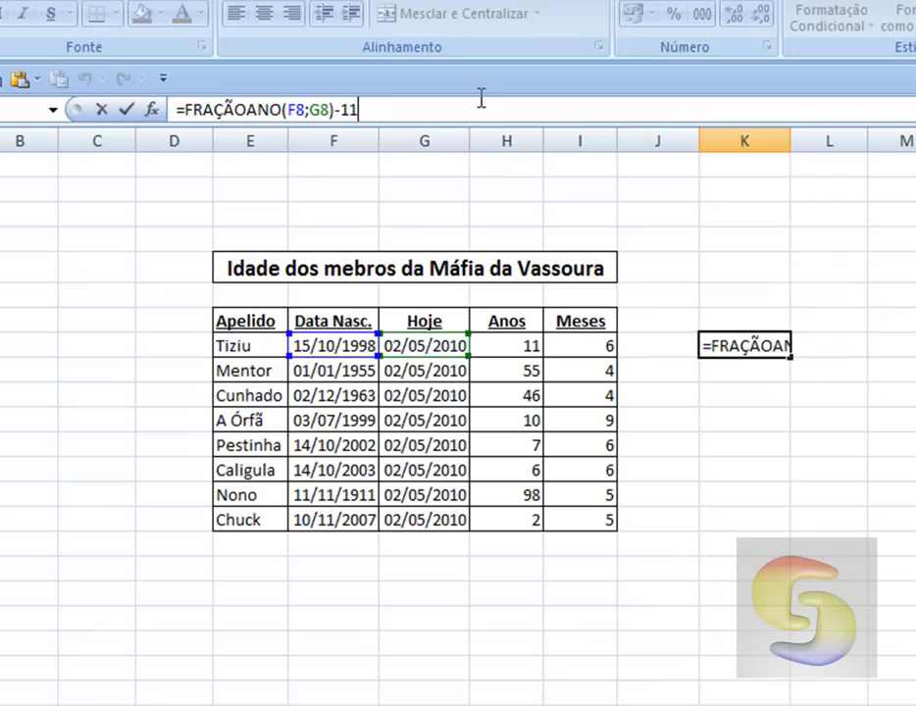
text())
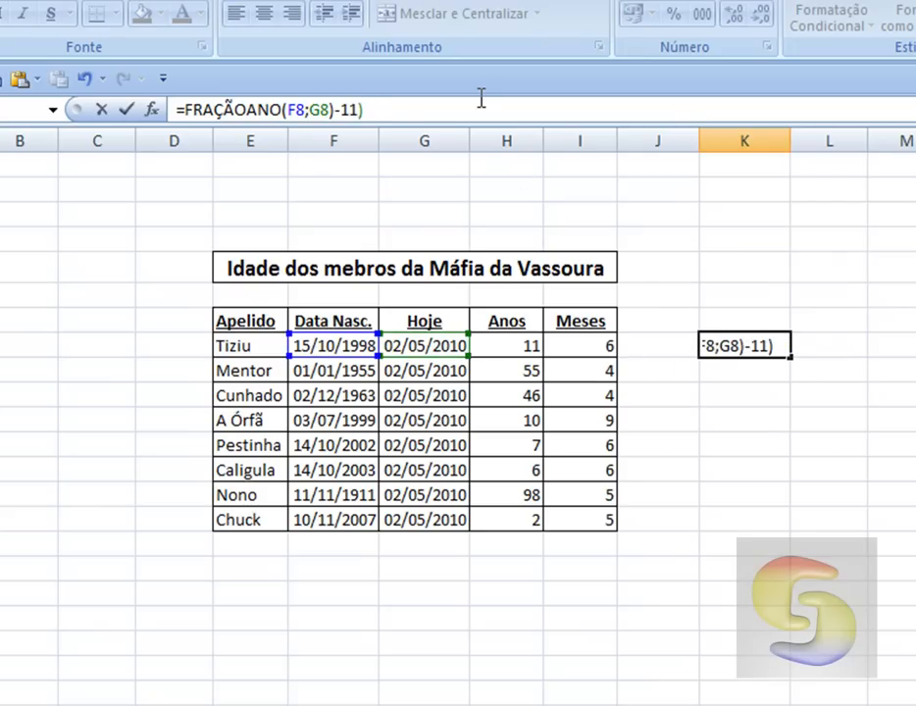
key(Home)
key(Right)
text(()
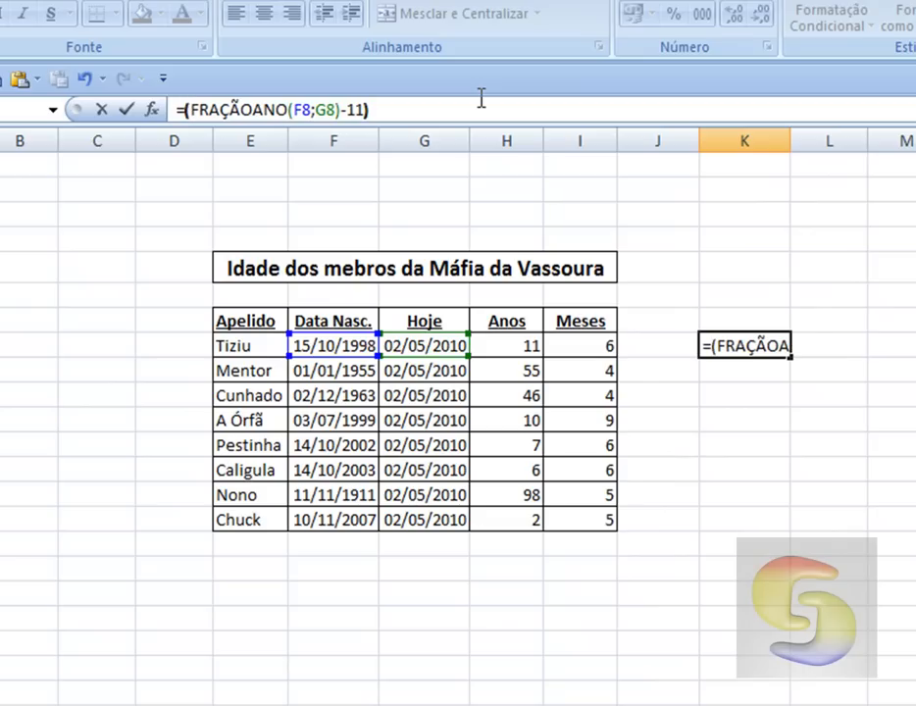
key(Return)
key(Up)
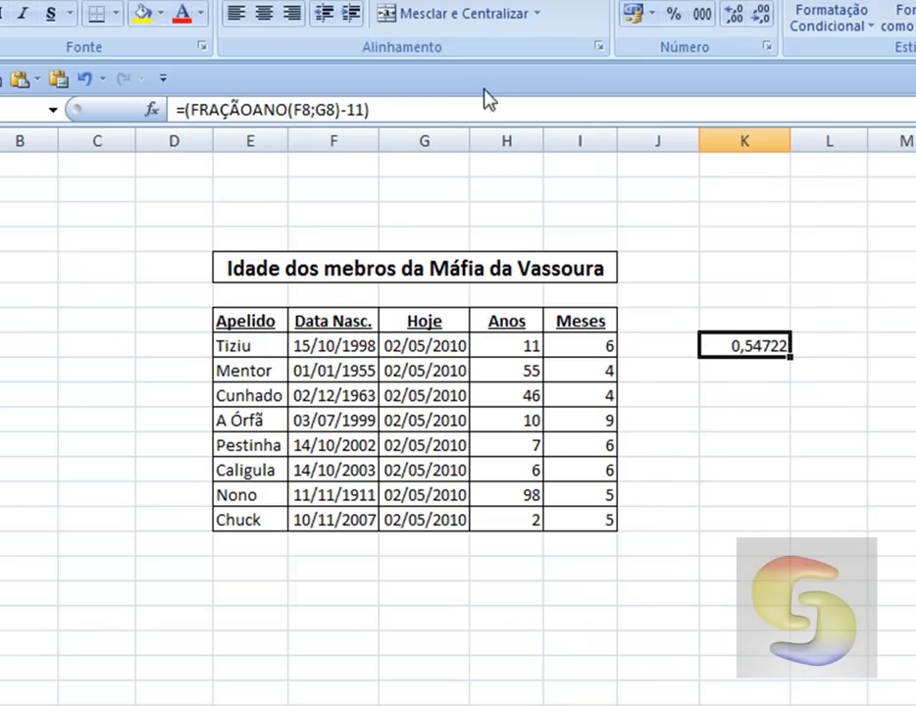
Multiply the parenthesised expression in cell K8 by 12 to convert the year fraction into months.
click(384, 109)
text(*)
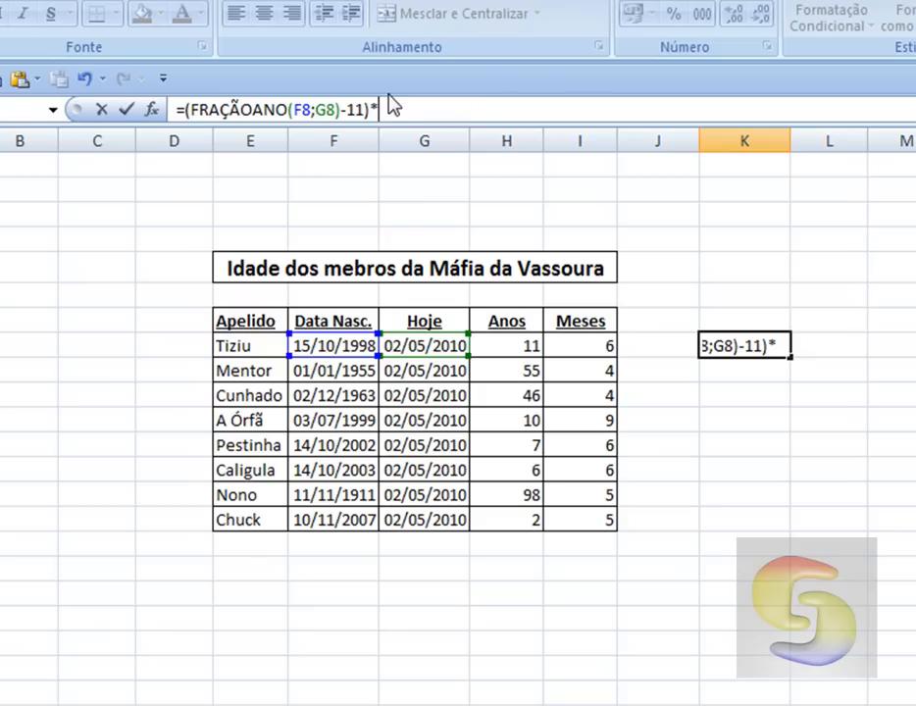
text(12)
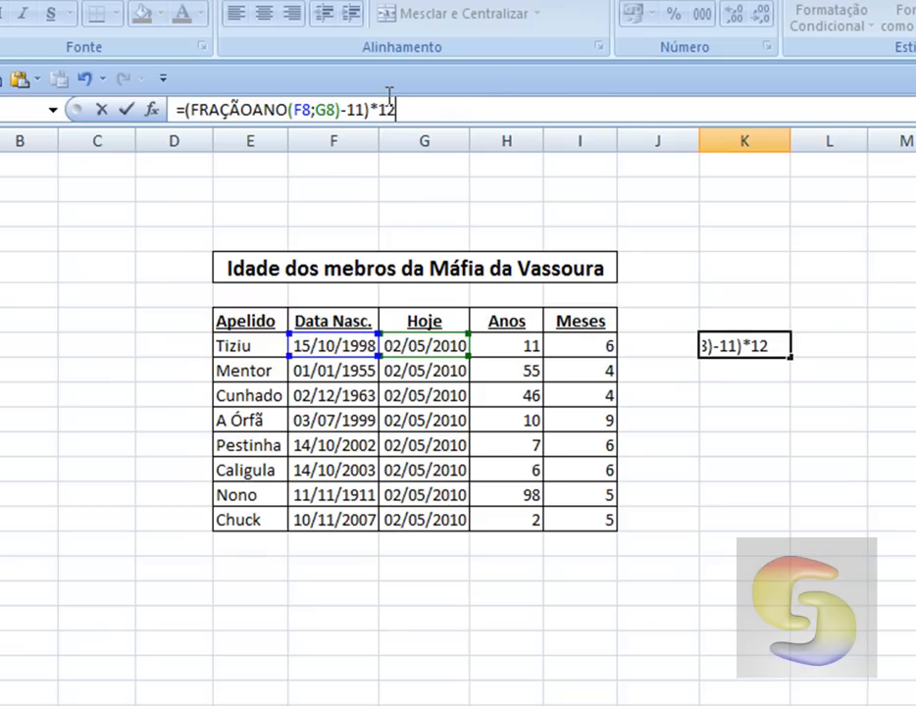
key(Return)
key(Up)
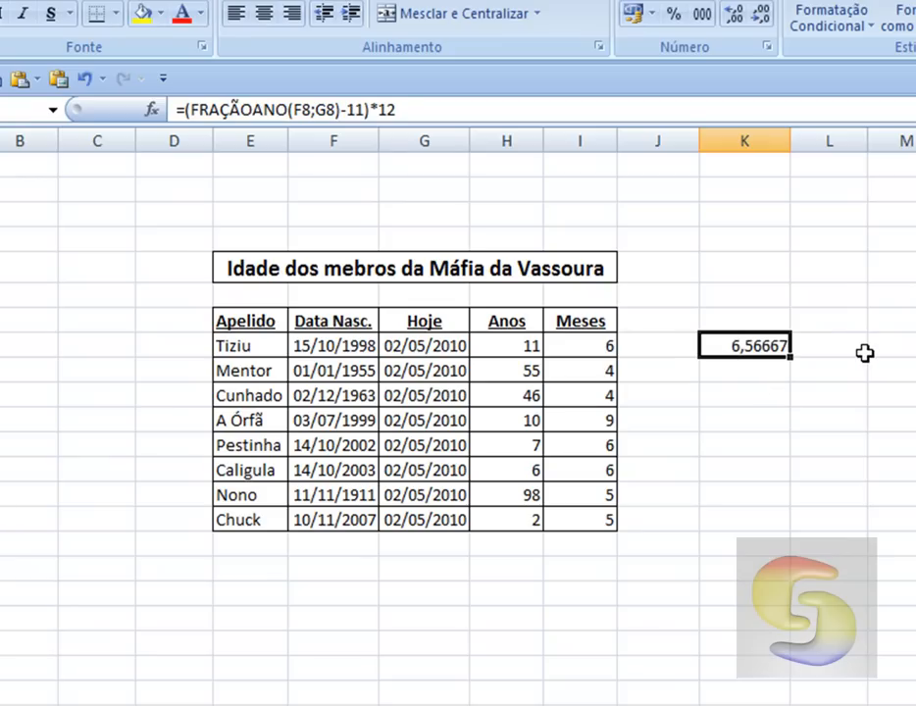
Wrap the whole K8 formula in INT so it reads =INT((FRAÇÃOANO(F8;G8)-11)*12).
click(186, 109)
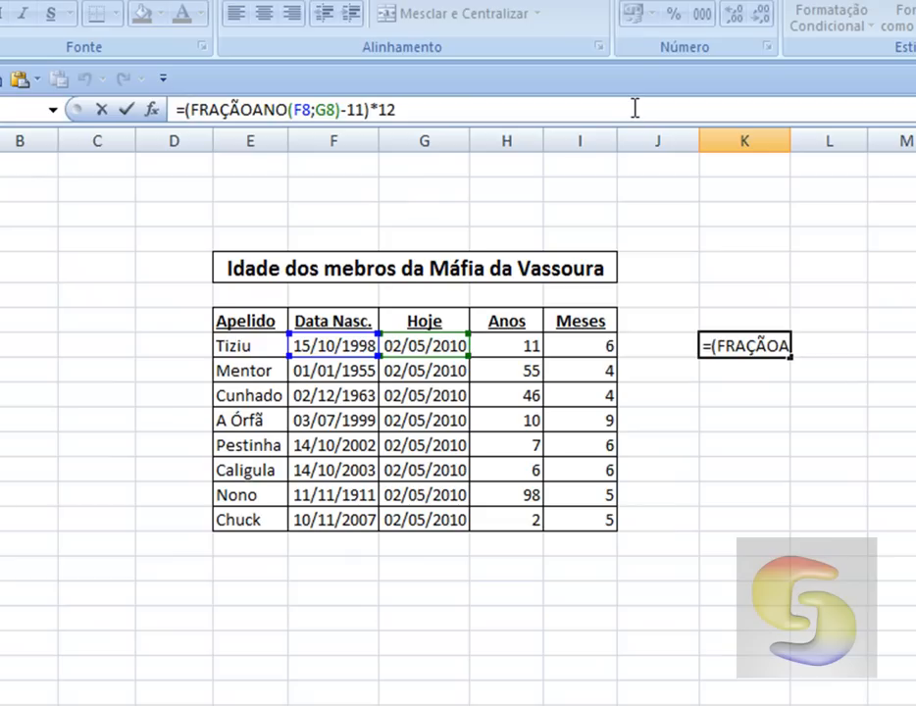
text(int)
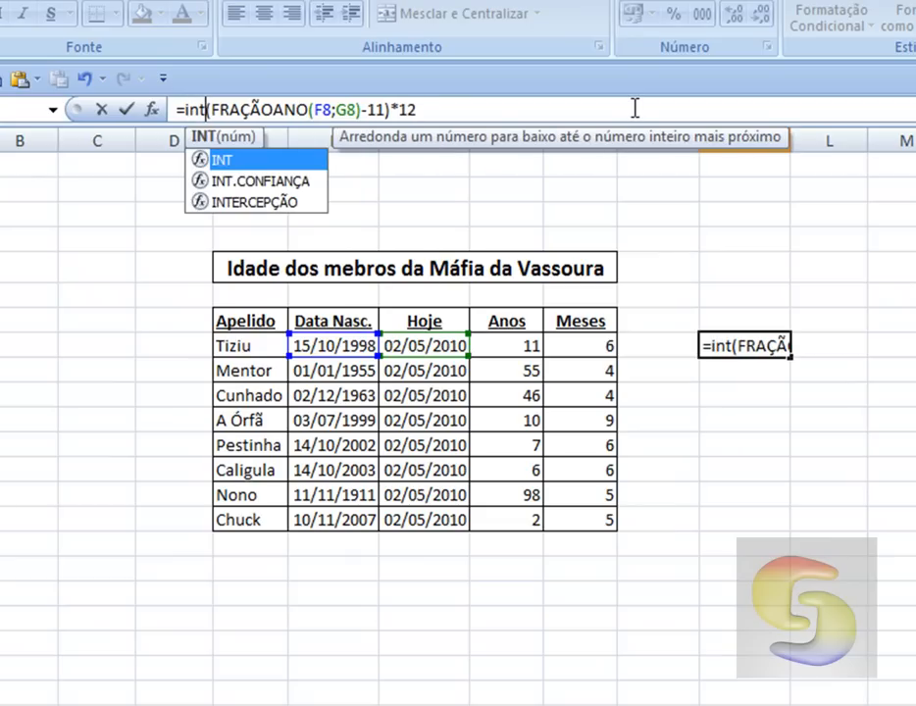
text(()
click(634, 109)
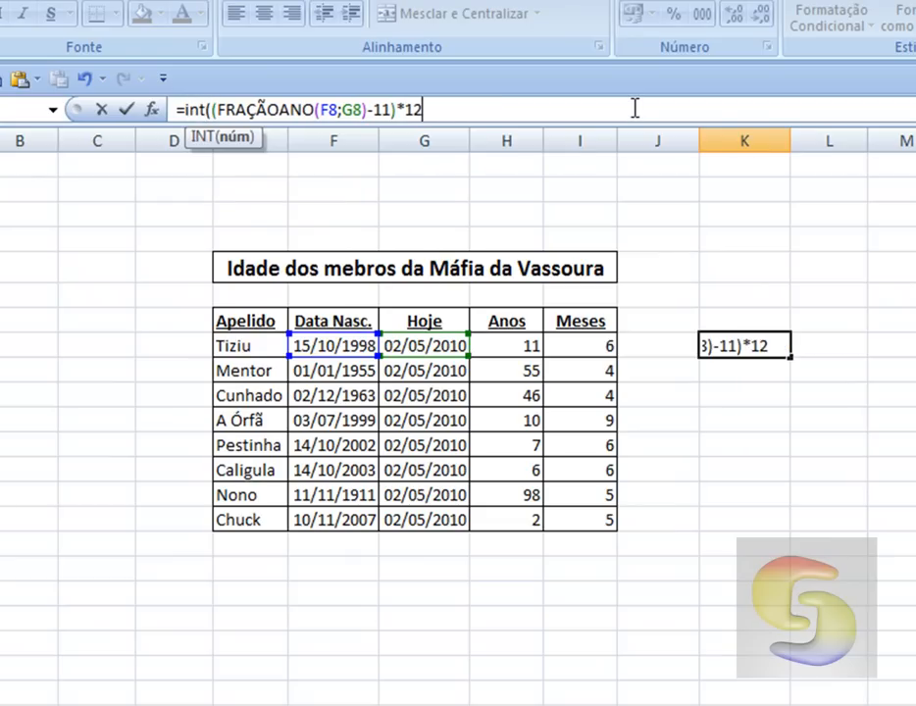
text())
key(Return)
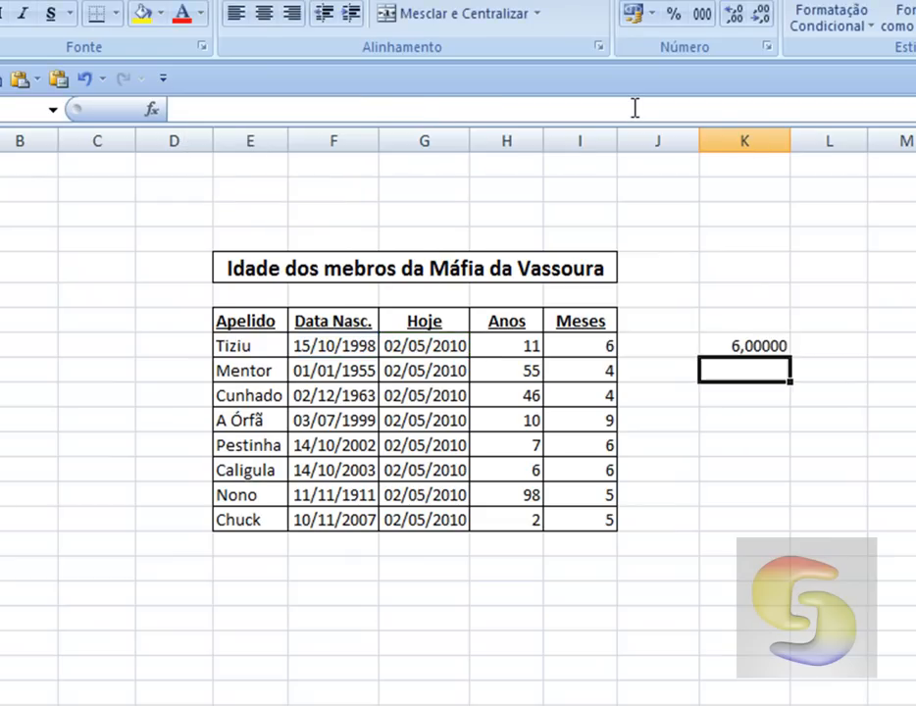
key(Up)
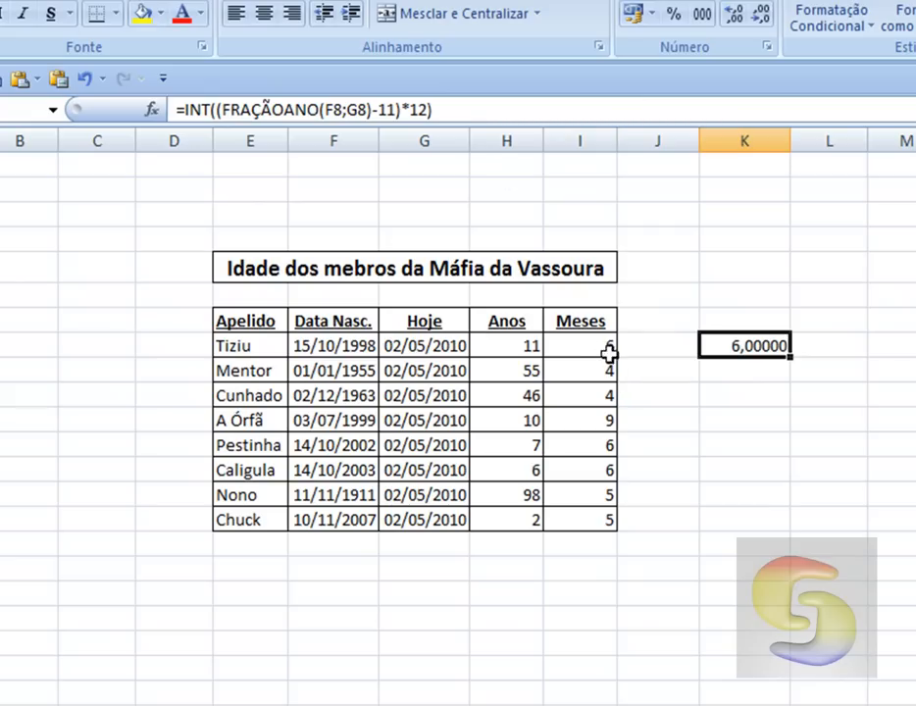
Compare the Meses formula in cell I8 with the test formula in K8 and the Meses formula in I9.
click(602, 344)
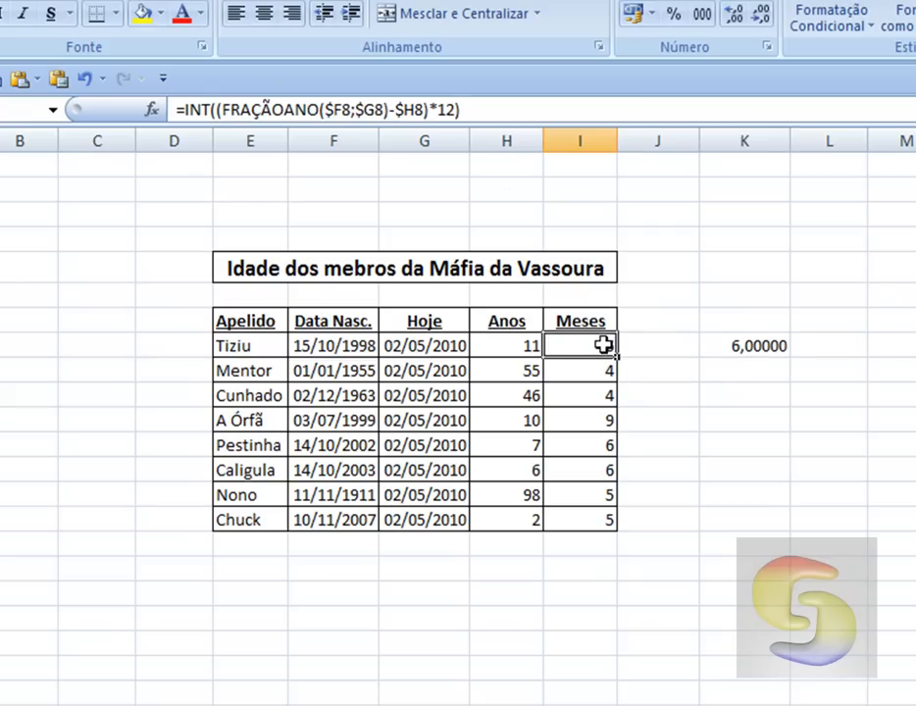
click(752, 343)
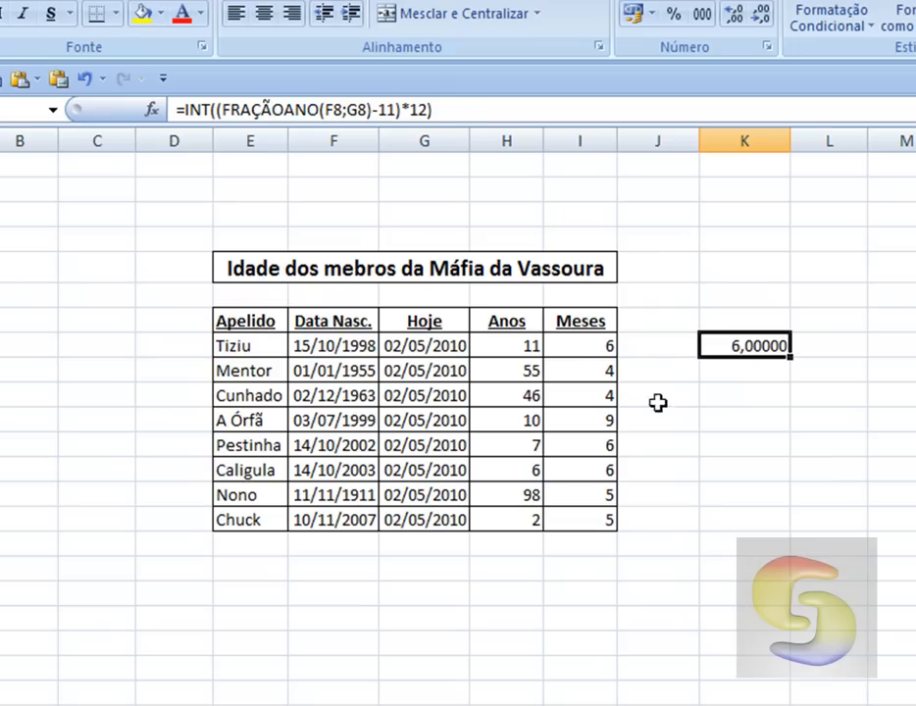
click(572, 337)
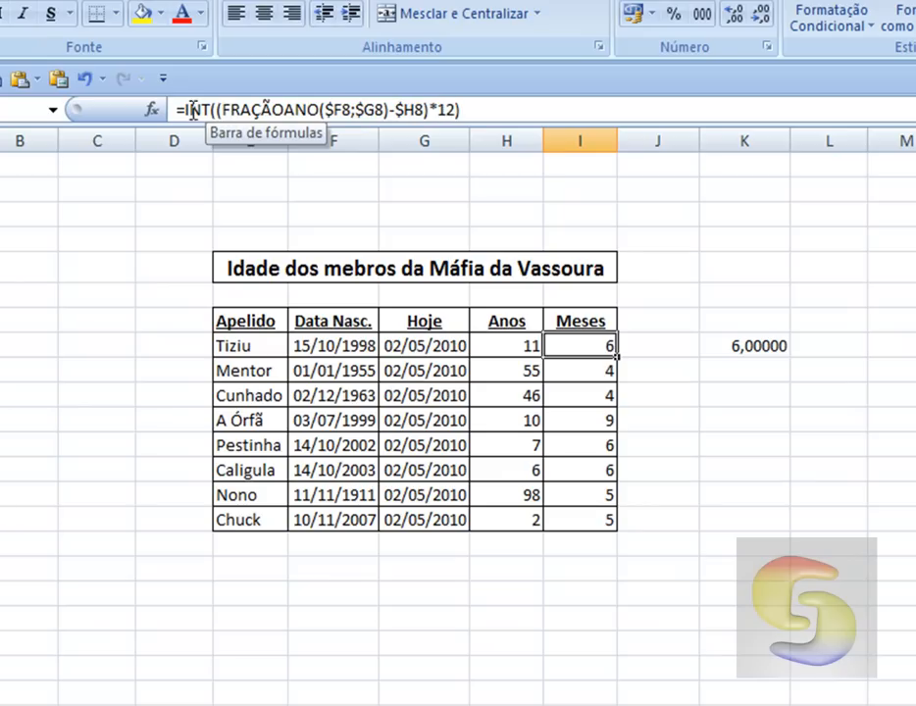
click(596, 373)
click(589, 344)
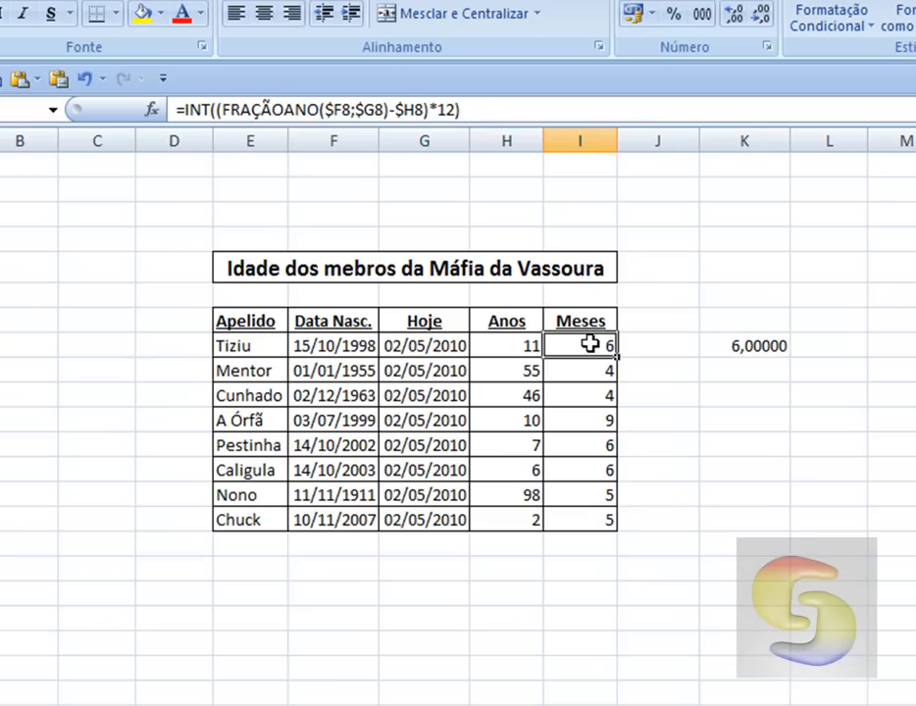
click(588, 372)
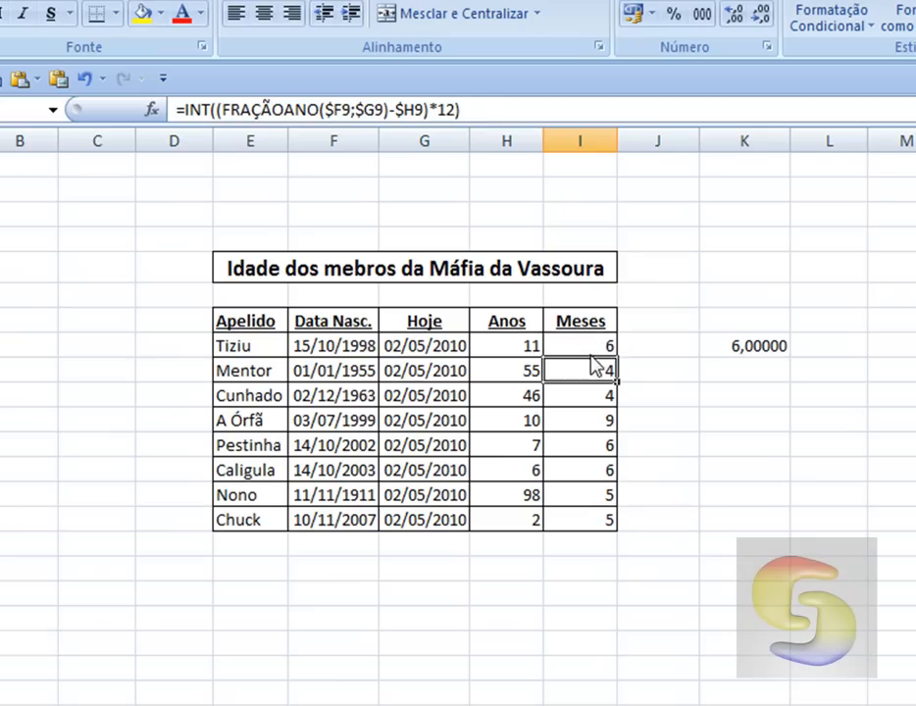
Compare the Anos and Meses formulas in rows 8 and 9, including the reference to the Anos cell.
click(589, 339)
click(507, 346)
click(594, 347)
click(520, 370)
click(607, 371)
click(506, 342)
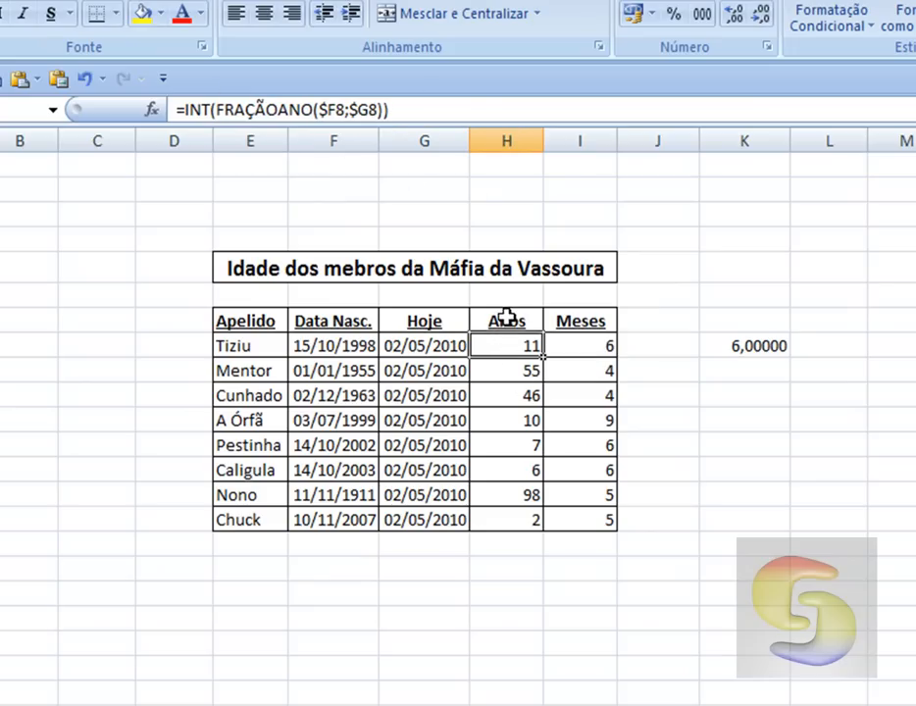
click(586, 343)
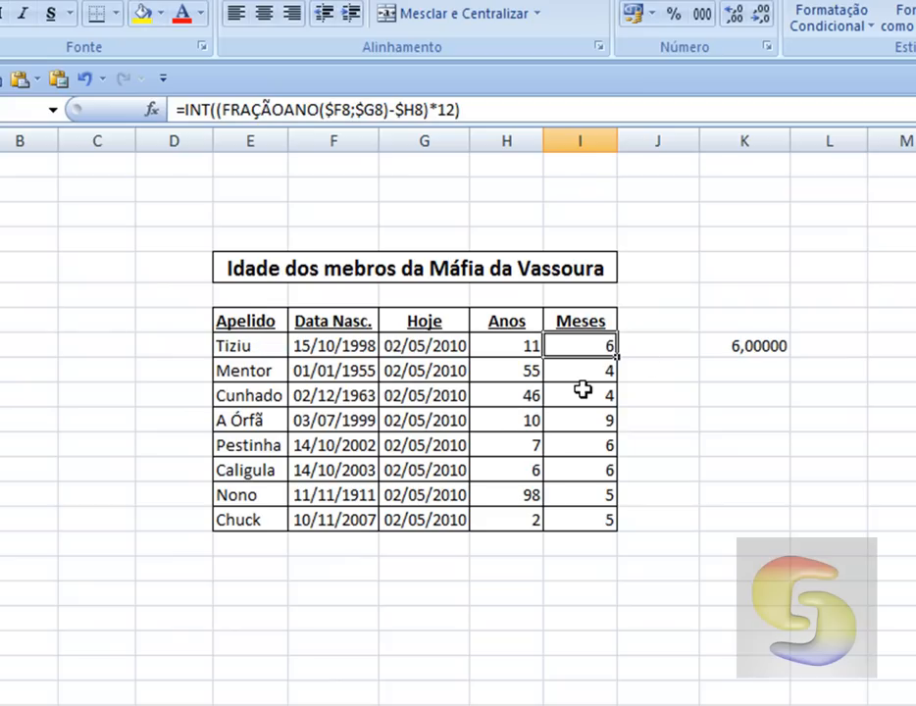
click(517, 354)
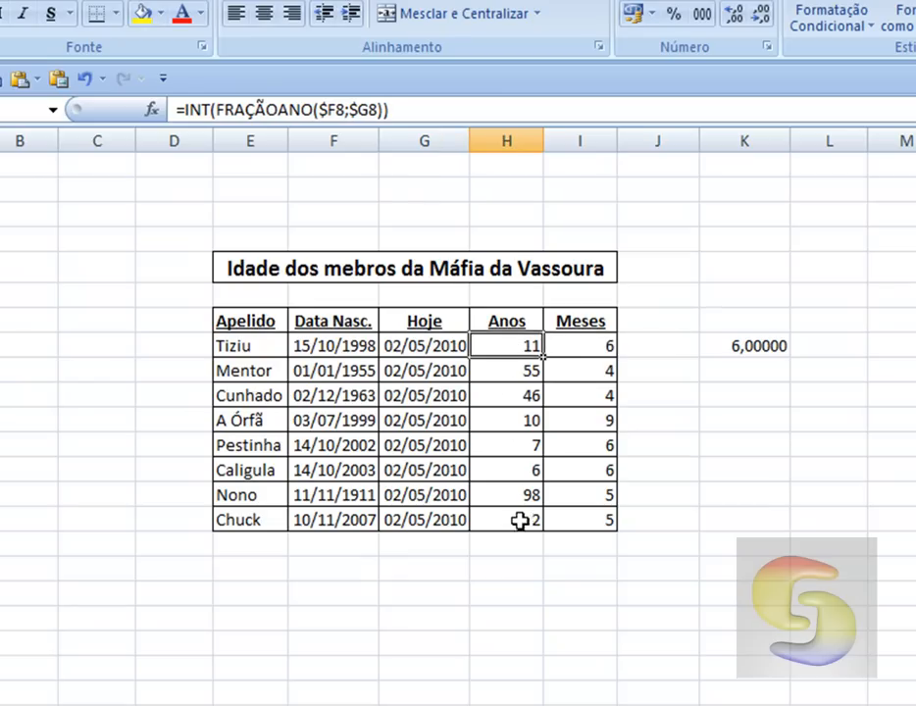
Examine the Anos formulas row by row from Chuck's row up to Tiziu's row.
click(518, 516)
click(511, 491)
click(510, 462)
click(515, 441)
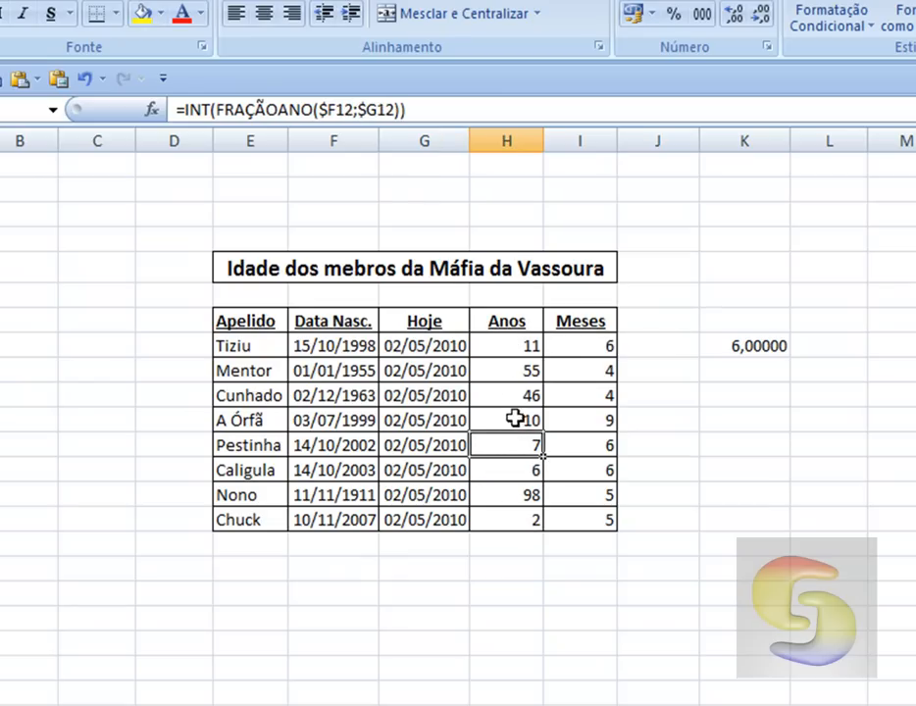
click(515, 420)
click(505, 395)
click(503, 363)
click(502, 348)
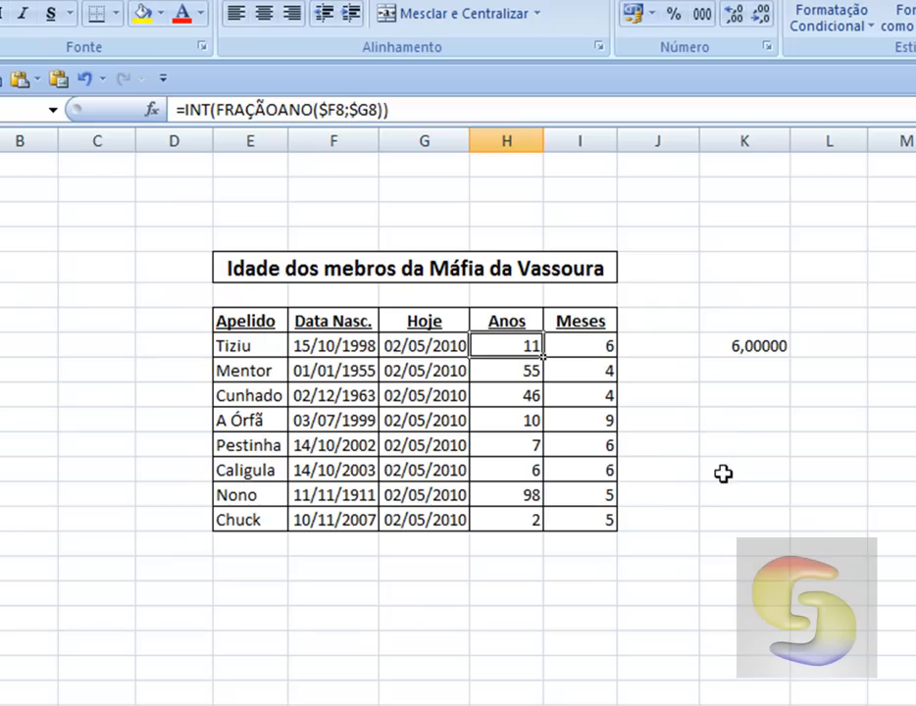
Clear the test formula from cell K8 and select an empty cell below the table.
click(749, 345)
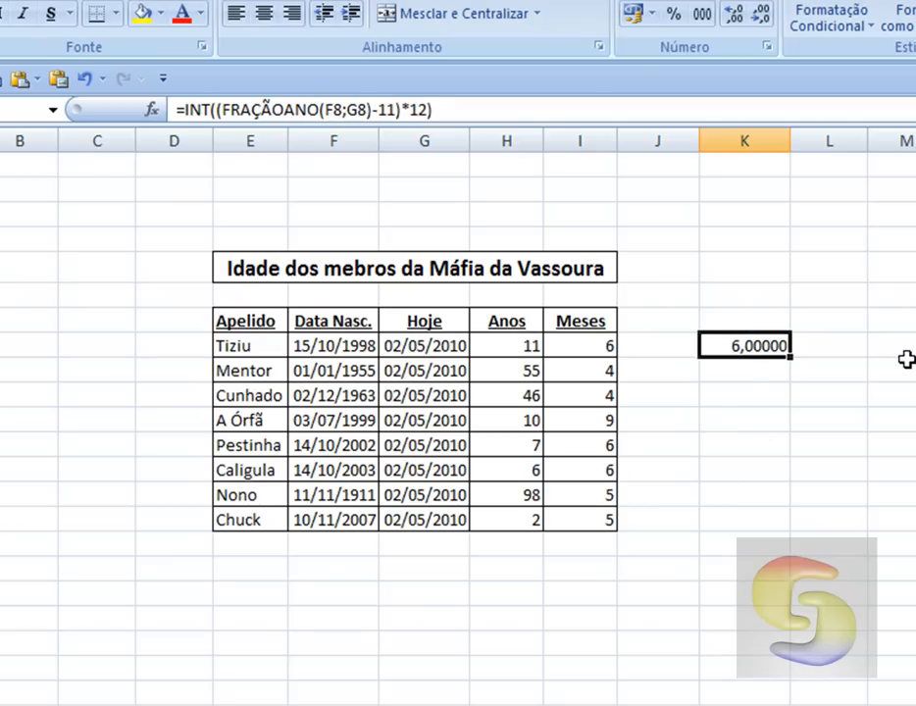
key(Delete)
click(410, 622)
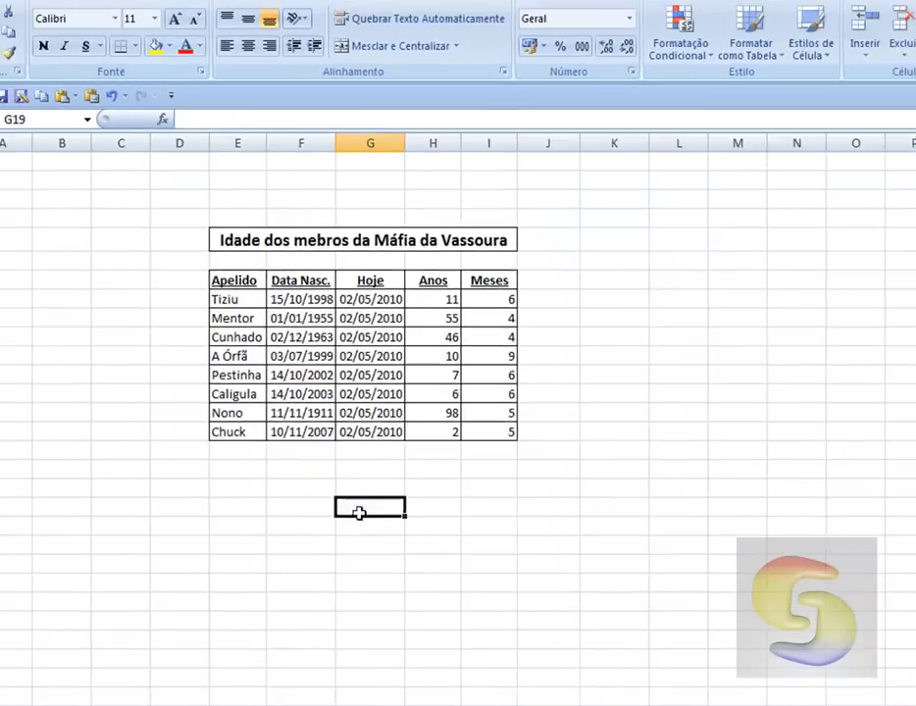